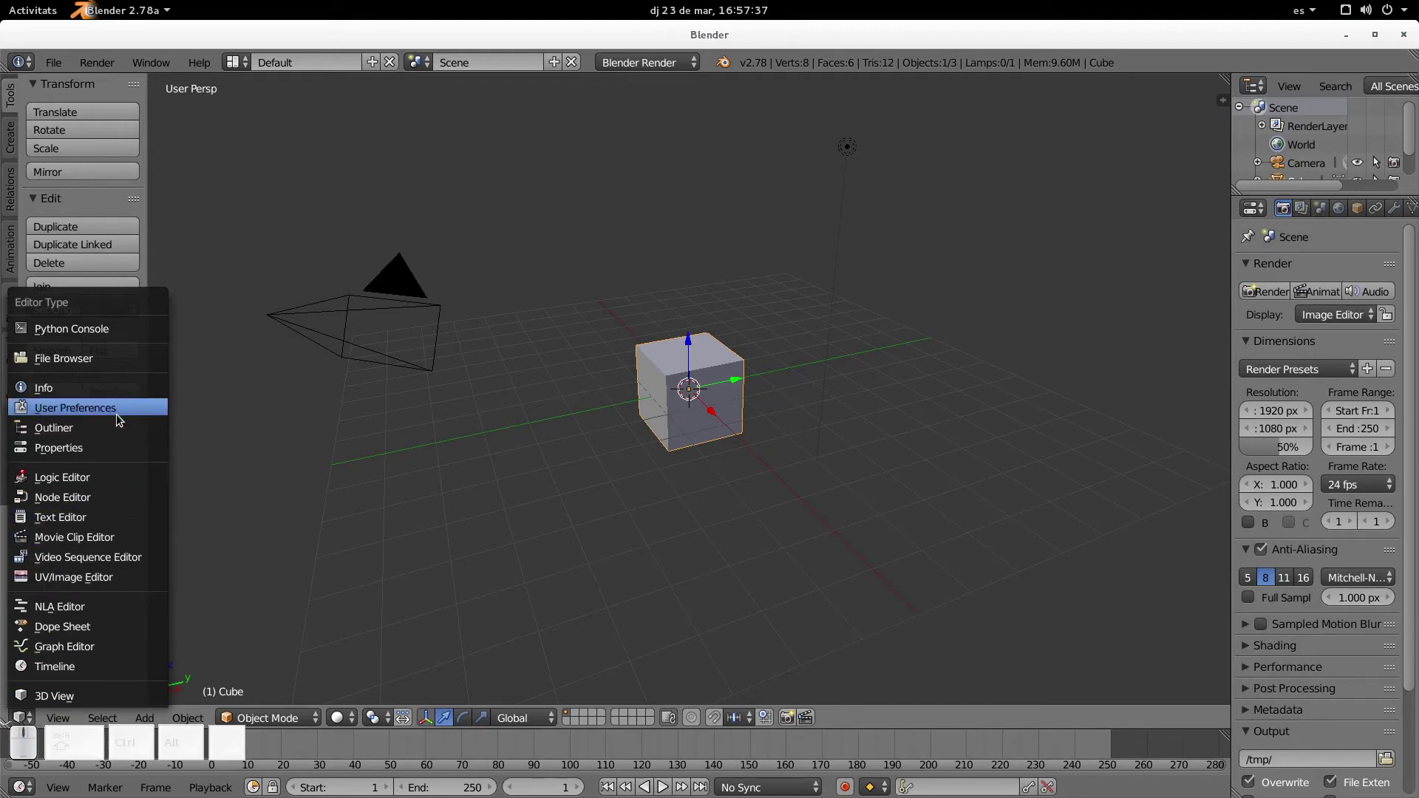
- Check the available editor types and open the User Preferences window
{"action": "left_click", "coordinate": [1261, 210]}
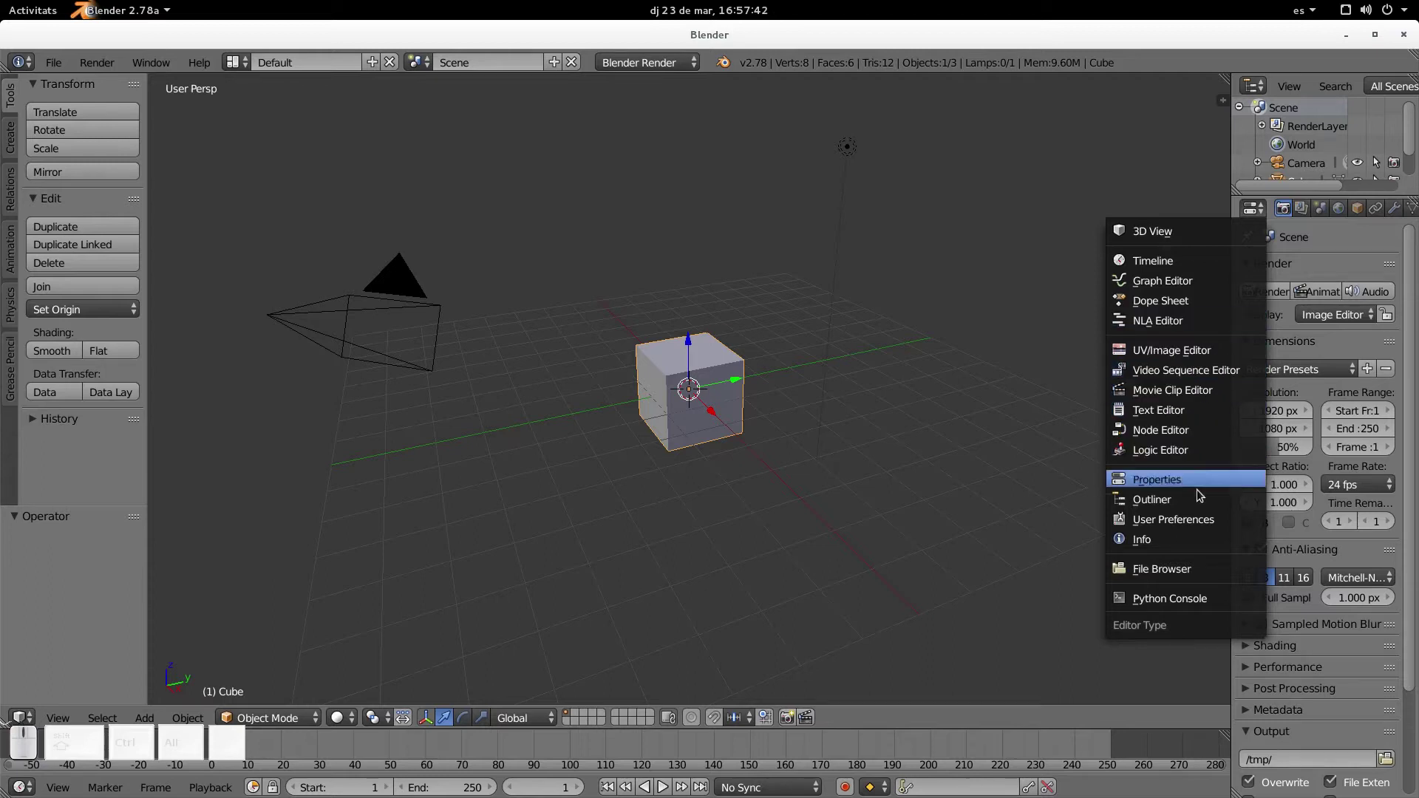
{"action": "left_click", "coordinate": [53, 63]}
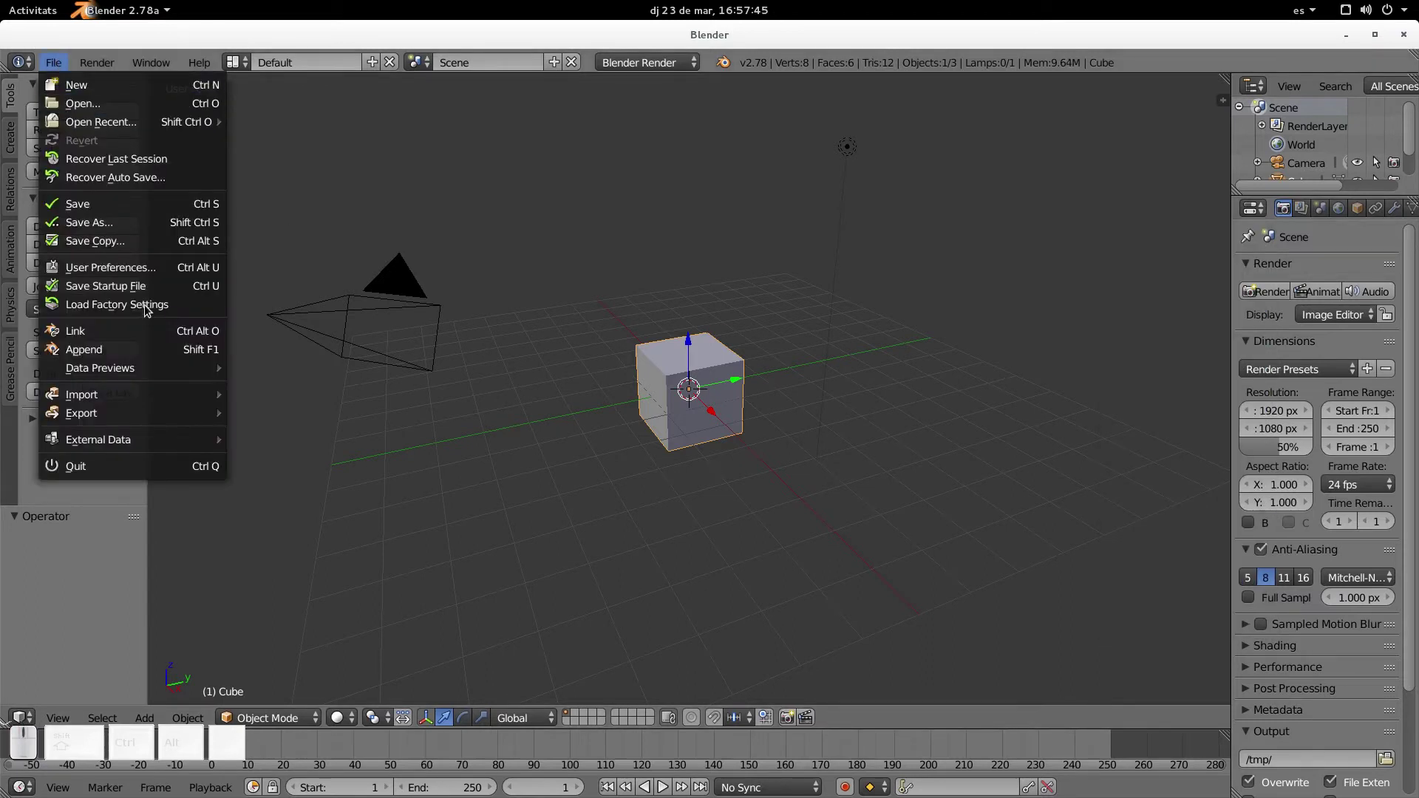
{"action": "left_click", "coordinate": [185, 273]}
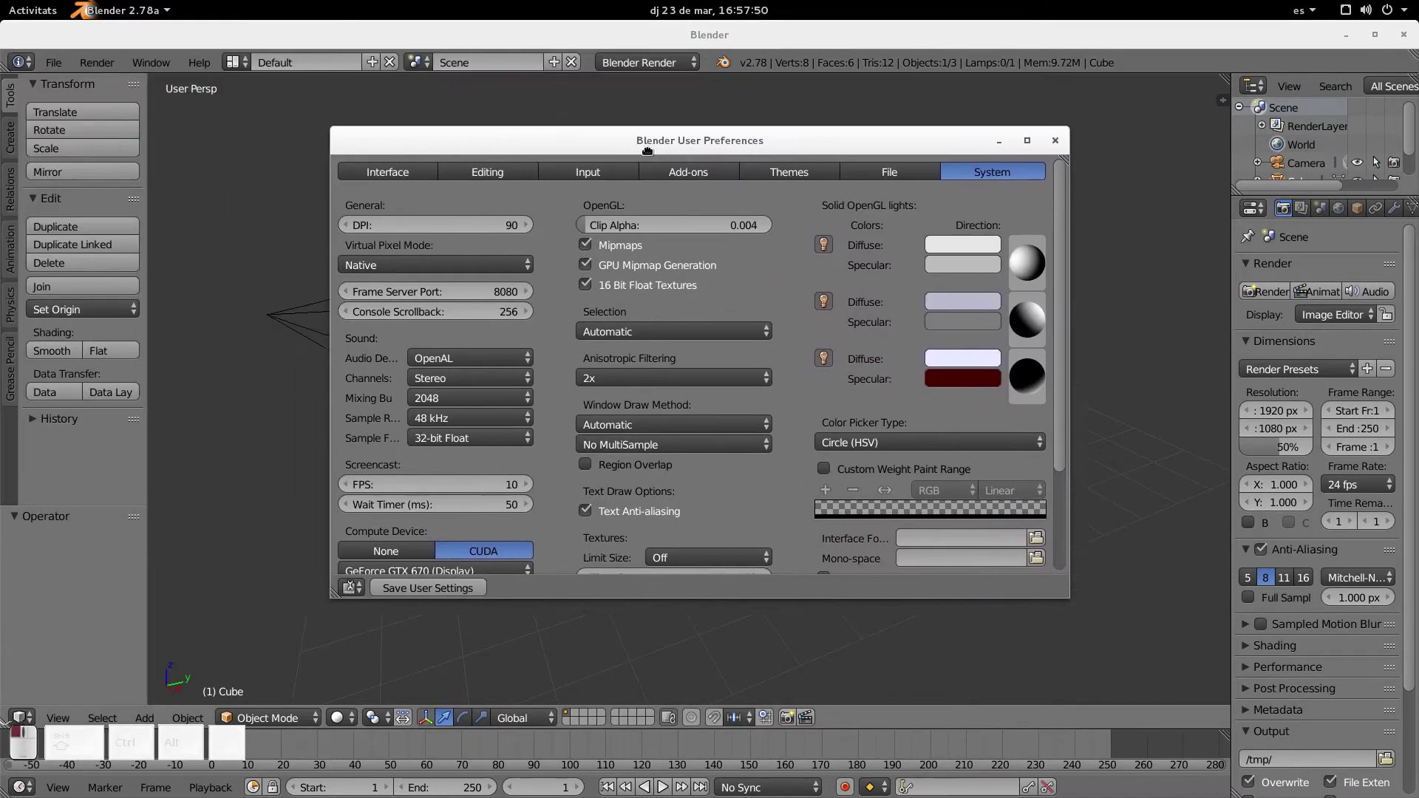
- Look through the Interface, Editing, Input, Add-ons, Themes, File and System sections of the preferences
{"action": "left_click", "coordinate": [419, 179]}
{"action": "left_click", "coordinate": [499, 177]}
{"action": "left_click", "coordinate": [591, 177]}
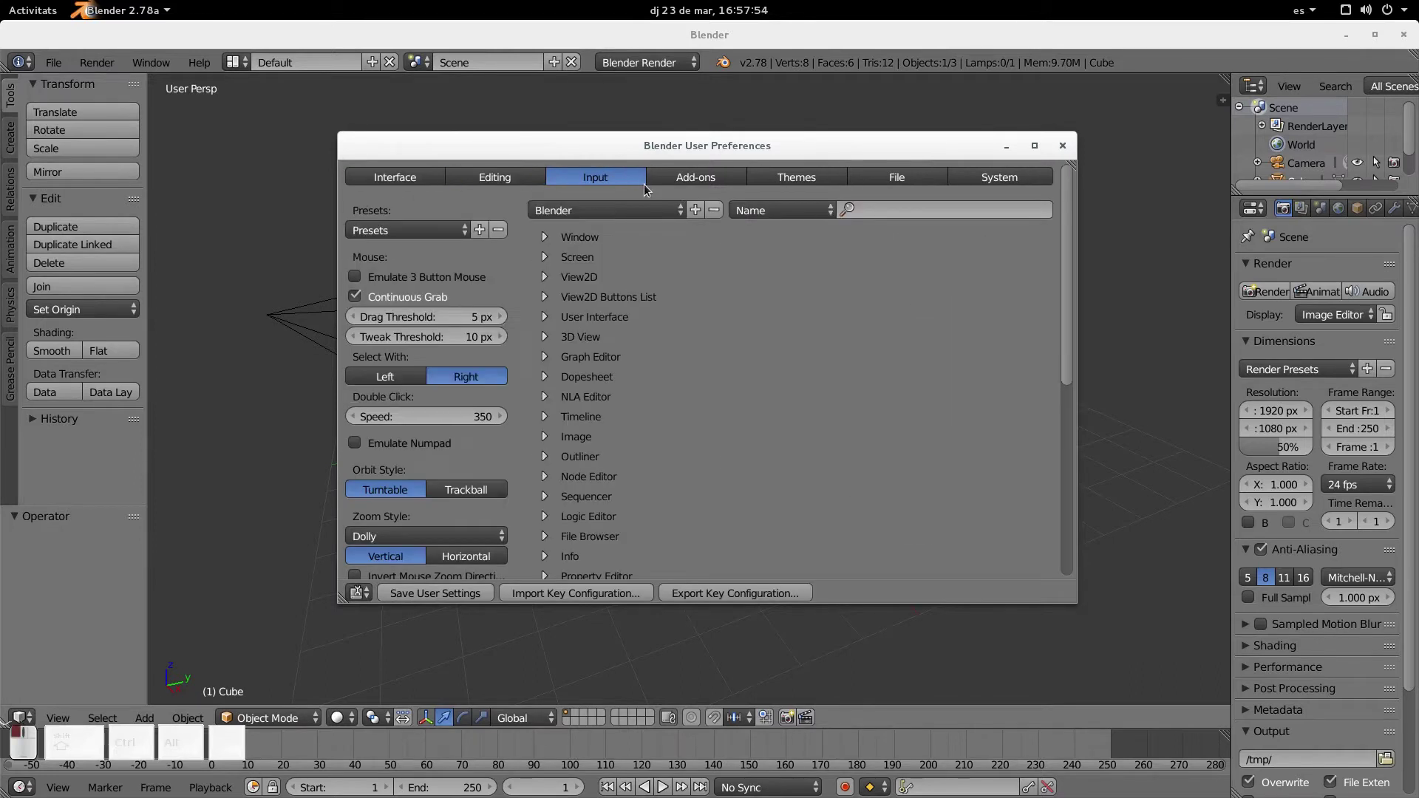
{"action": "left_click", "coordinate": [694, 181]}
{"action": "left_click", "coordinate": [820, 179]}
{"action": "left_click", "coordinate": [938, 185]}
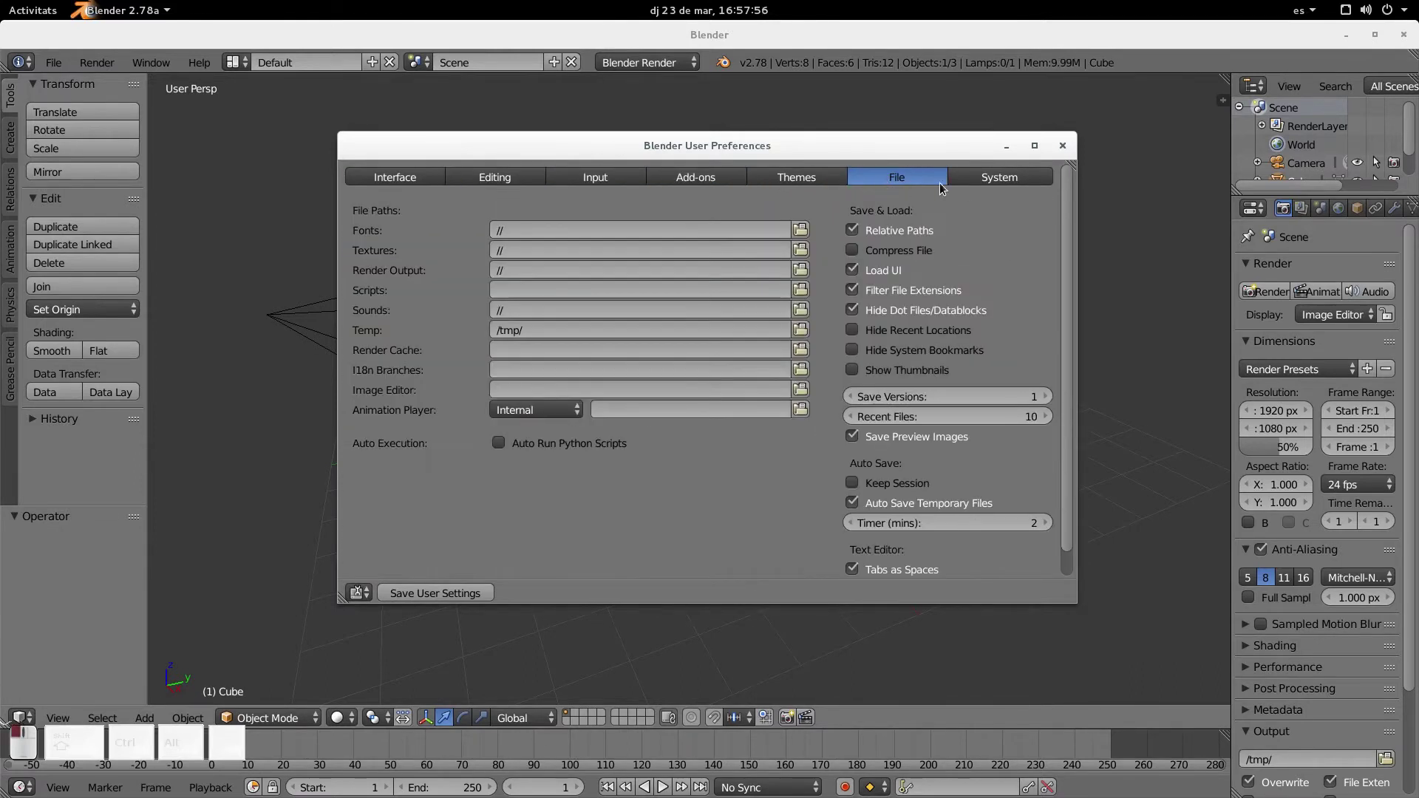
{"action": "left_click", "coordinate": [978, 182]}
{"action": "left_click", "coordinate": [392, 178]}
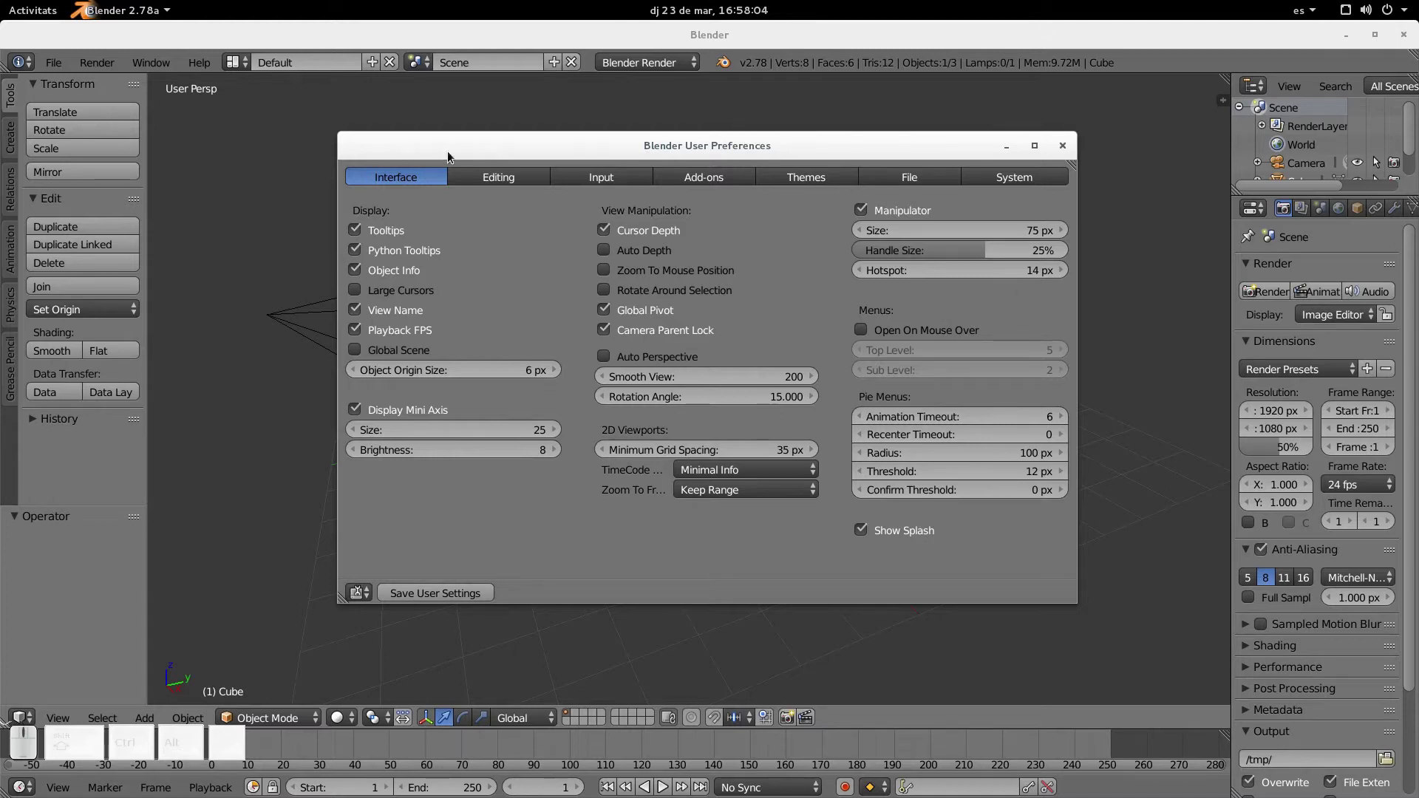
- Examine the theme colours for the 3D View, Timeline, Video Sequence Editor and Node Editor, and revisit the Interface, Editing and Input preferences
{"action": "left_click", "coordinate": [503, 178]}
{"action": "left_click", "coordinate": [603, 176]}
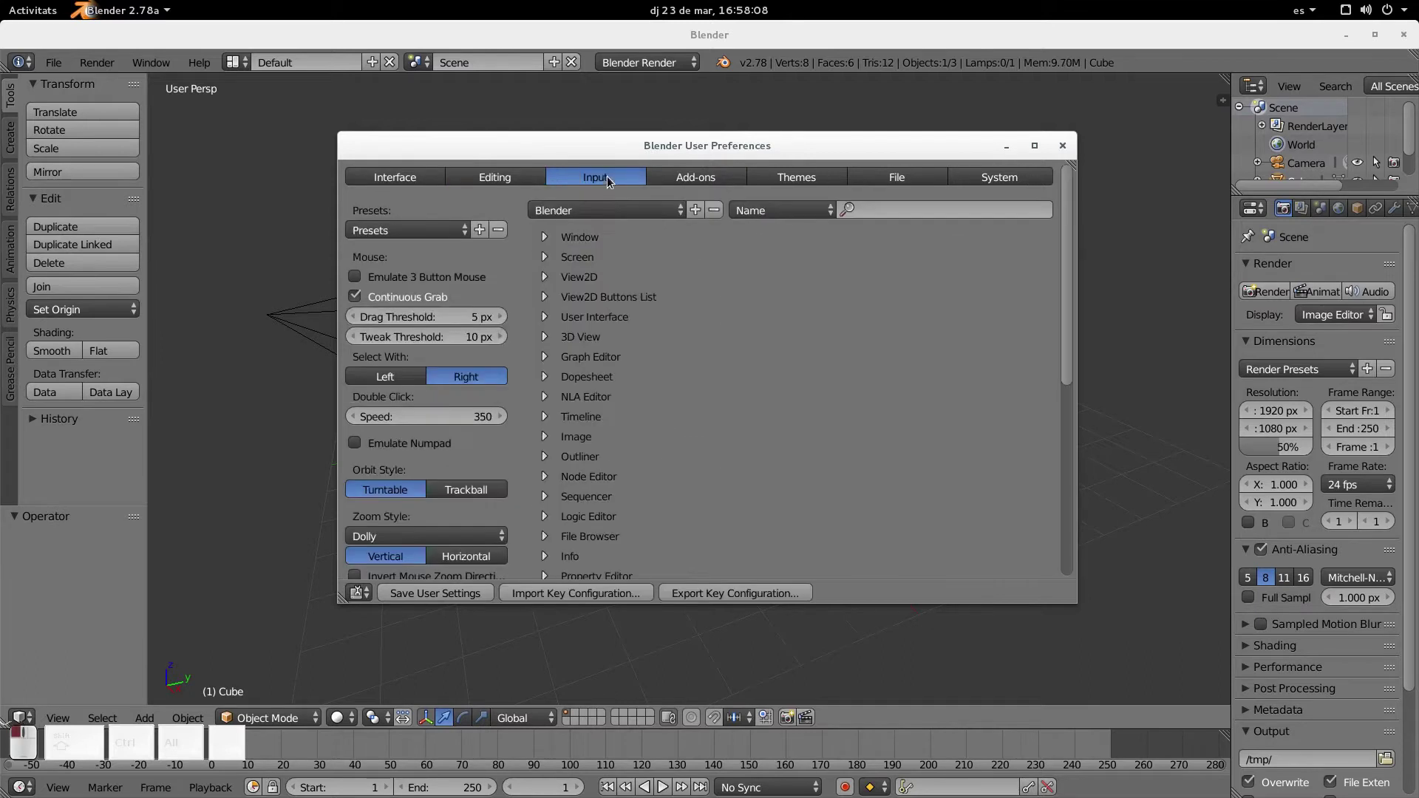
{"action": "left_click", "coordinate": [810, 176]}
{"action": "left_click", "coordinate": [424, 314]}
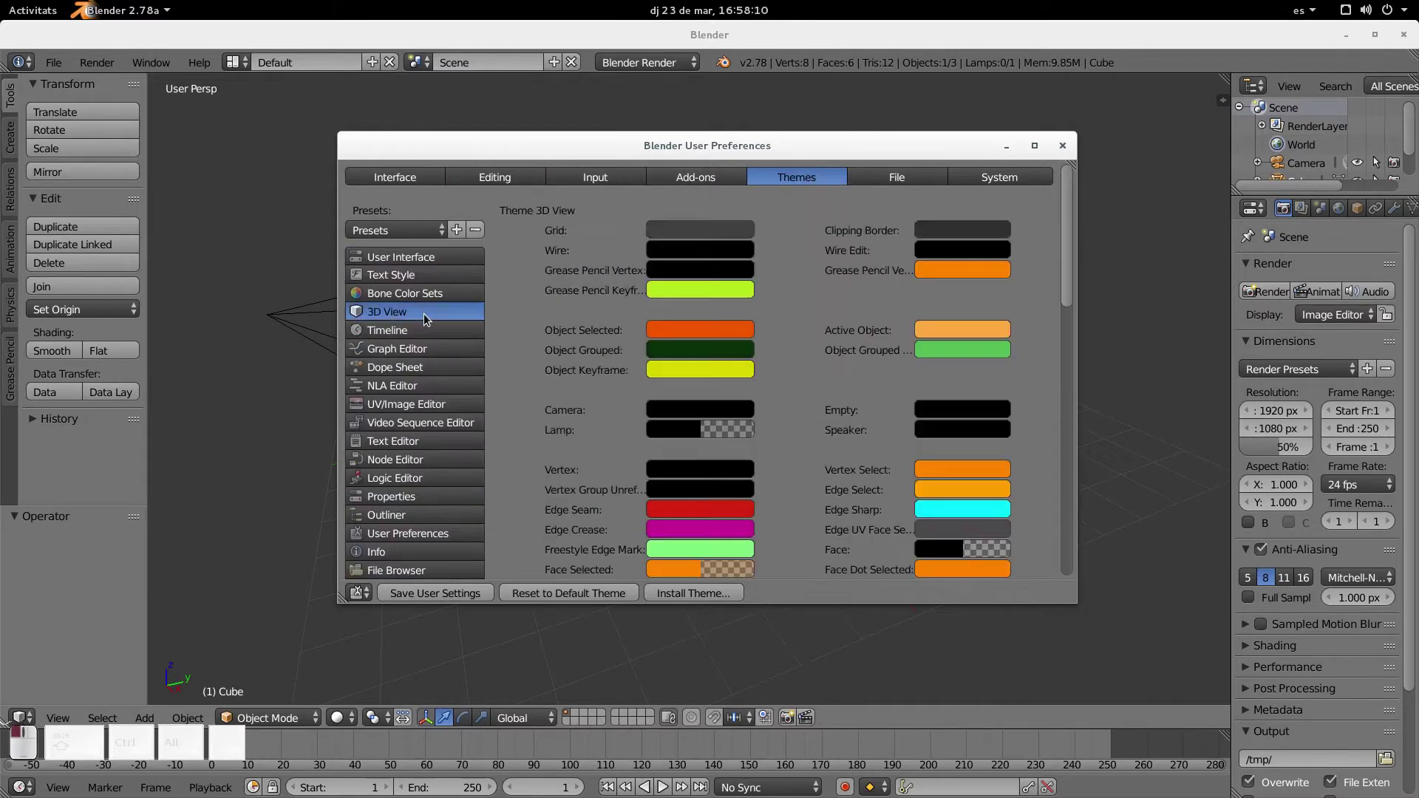
{"action": "left_click", "coordinate": [444, 332]}
{"action": "scroll", "coordinate": [713, 380], "scroll_direction": "down", "scroll_amount": 2}
{"action": "scroll", "coordinate": [714, 384], "scroll_direction": "up", "scroll_amount": 2}
{"action": "left_click", "coordinate": [410, 421]}
{"action": "left_click", "coordinate": [436, 458]}
{"action": "scroll", "coordinate": [414, 488], "scroll_direction": "down", "scroll_amount": 3}
{"action": "scroll", "coordinate": [405, 517], "scroll_direction": "up", "scroll_amount": 3}
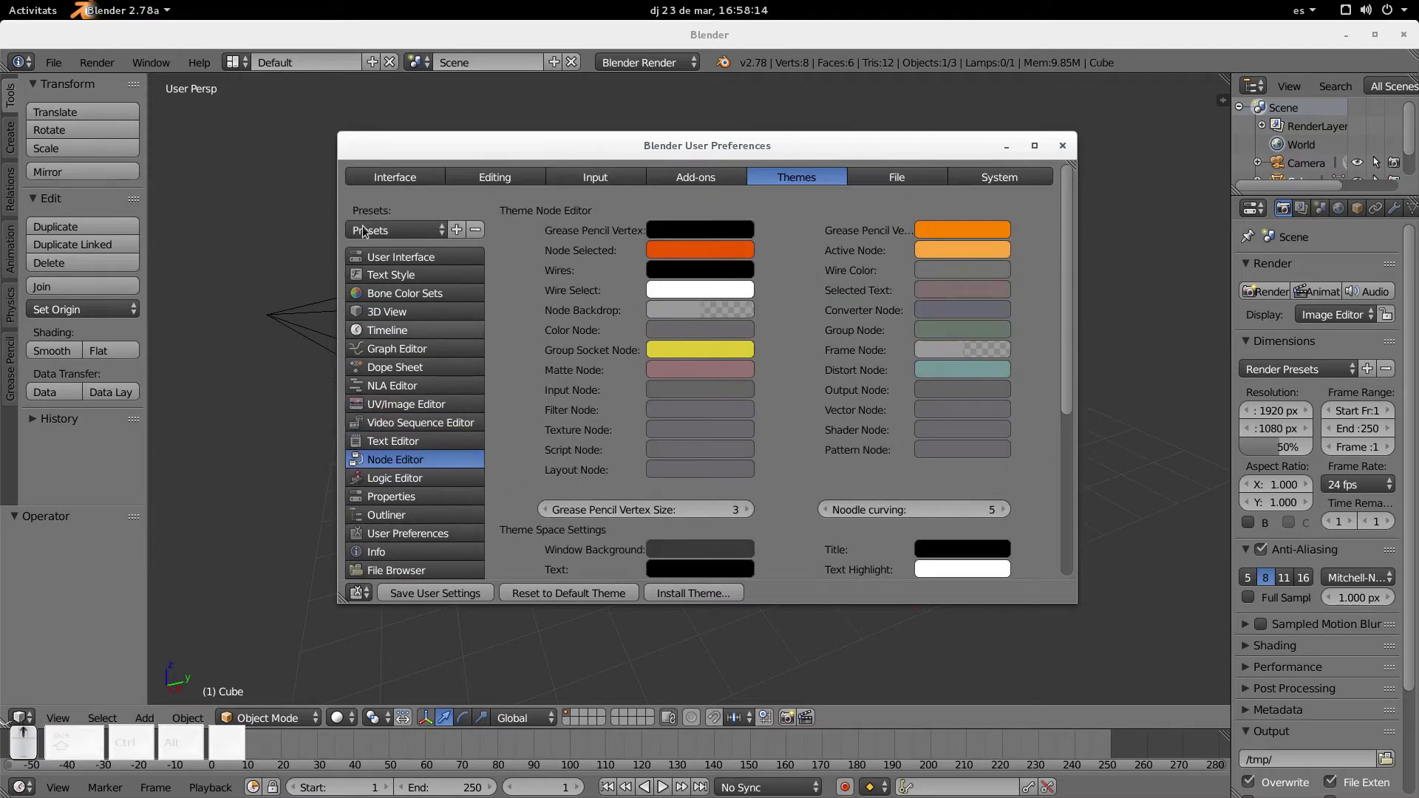
{"action": "left_click", "coordinate": [417, 177]}
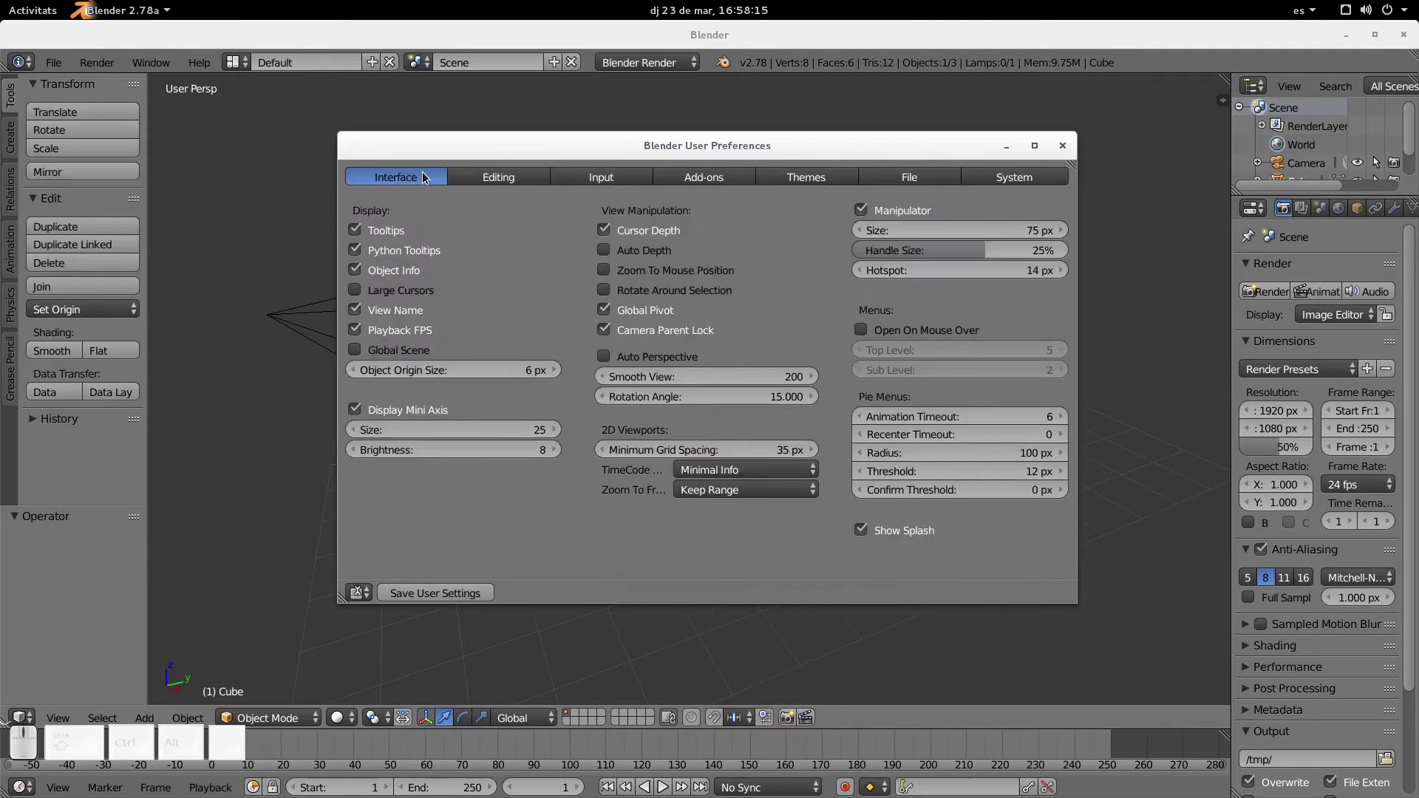
{"action": "left_click", "coordinate": [474, 178]}
{"action": "left_click", "coordinate": [602, 176]}
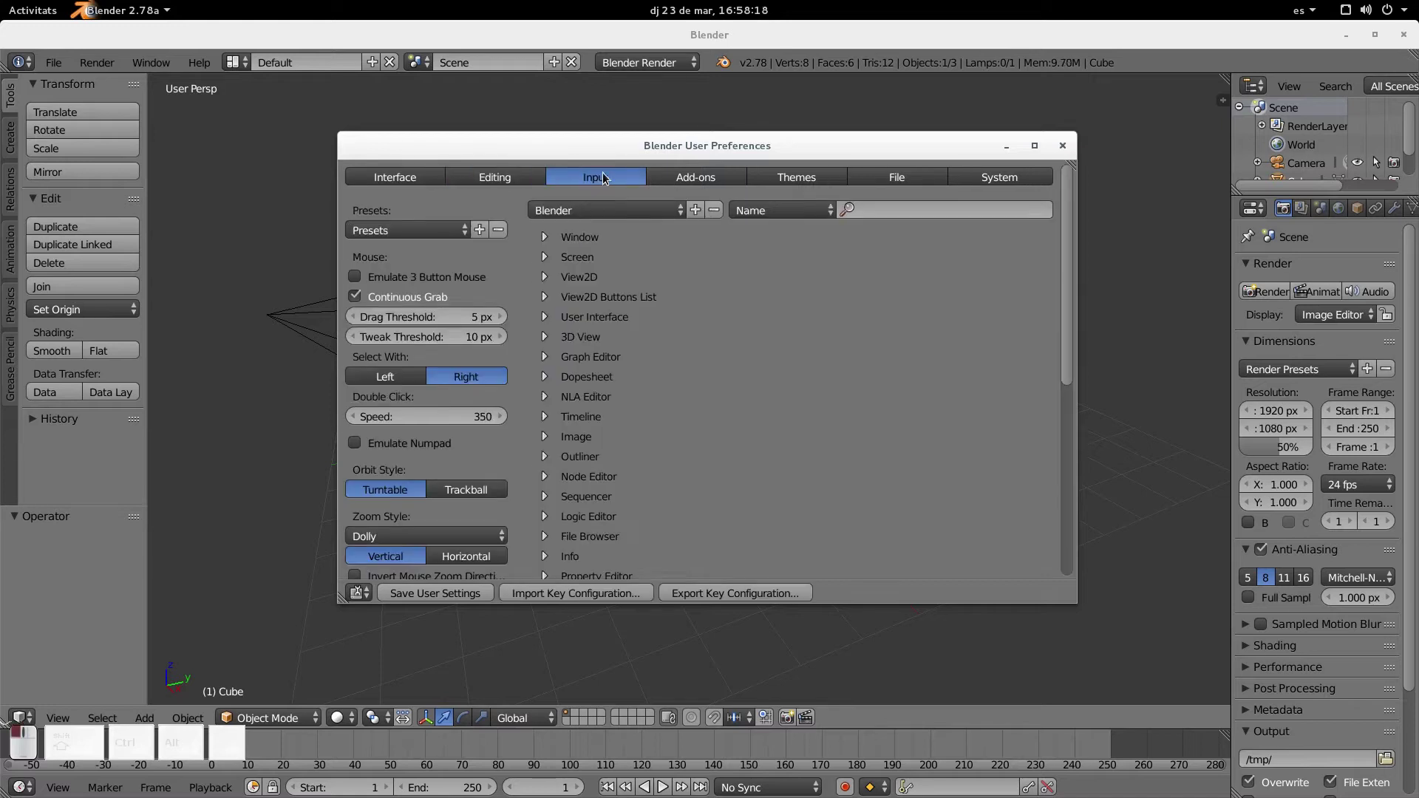
- Enable International Fonts in the System preferences and set the language to Spanish (Español)
{"action": "left_click", "coordinate": [1013, 183]}
{"action": "scroll", "coordinate": [968, 429], "scroll_direction": "down", "scroll_amount": 3}
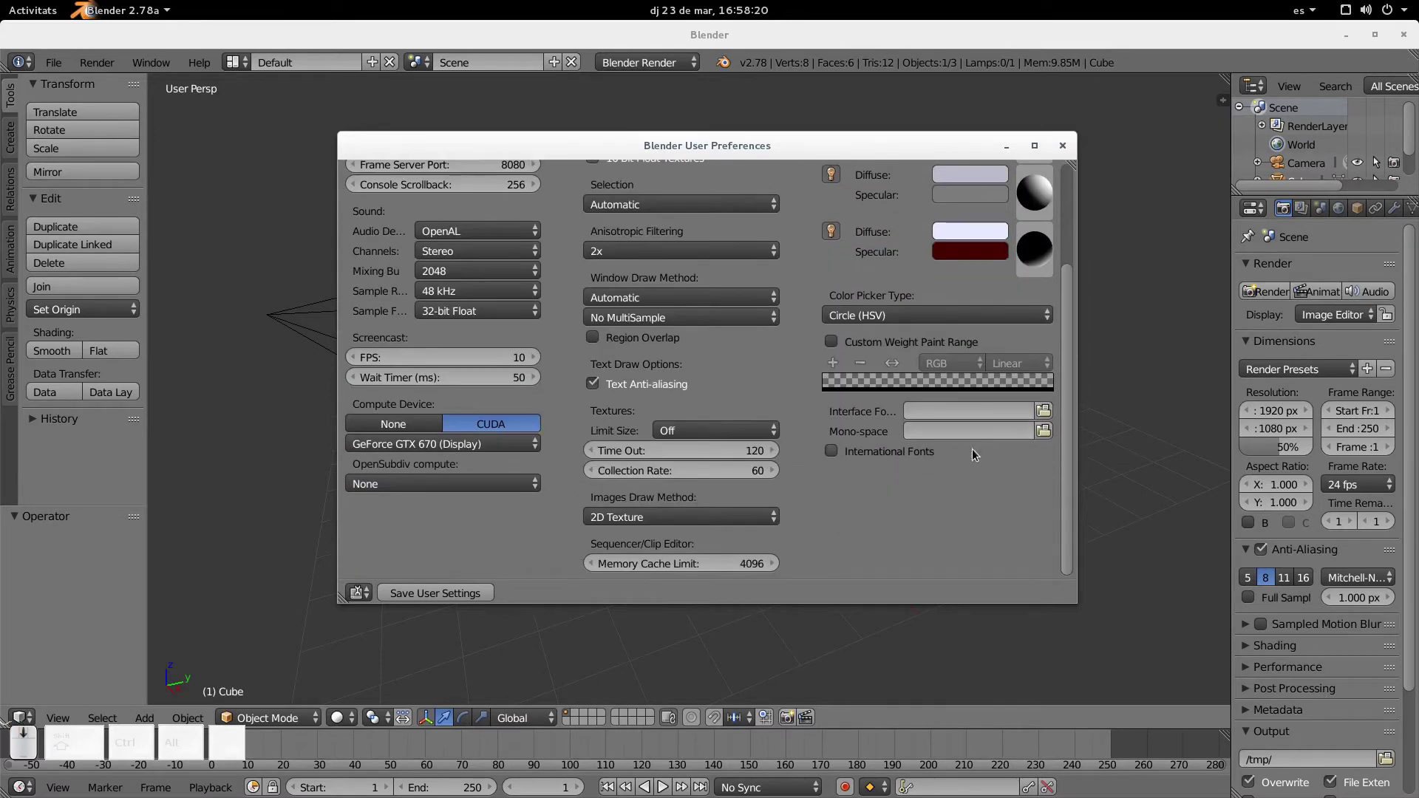
{"action": "left_click", "coordinate": [854, 452]}
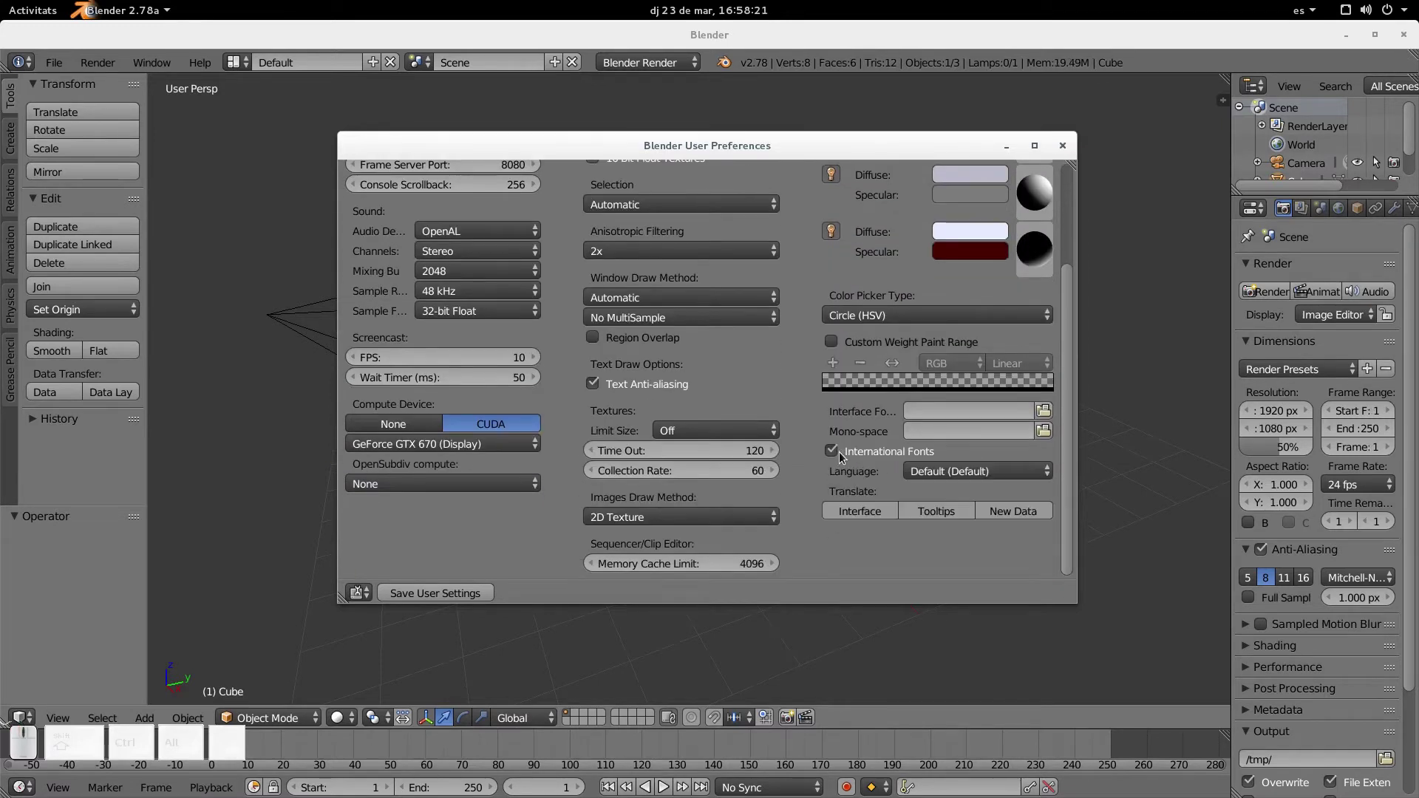
{"action": "left_click", "coordinate": [969, 470]}
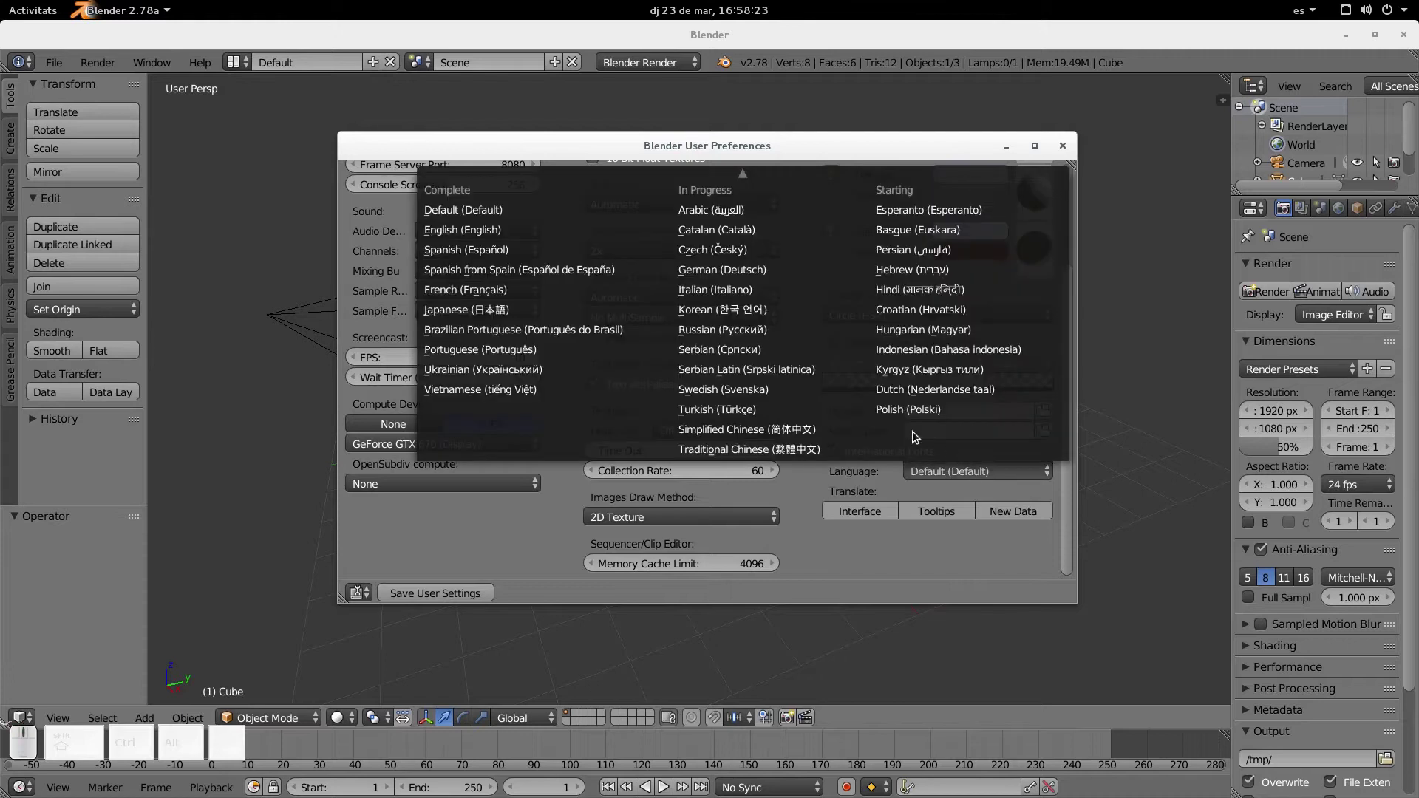
{"action": "left_click", "coordinate": [568, 252]}
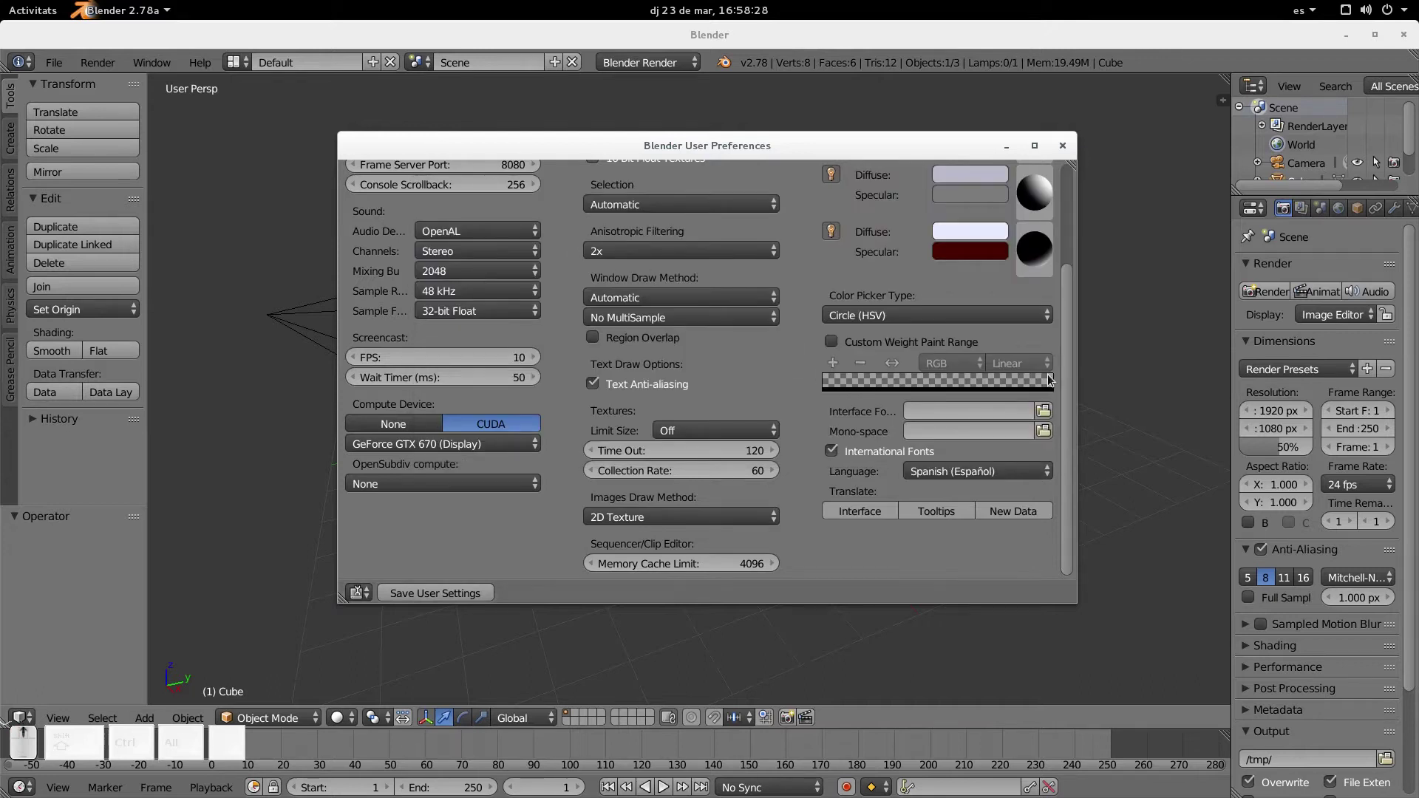
- Examine the Editing, Input, Interface, Add-ons and File preferences, including the mouse and navigation settings and the file paths
{"action": "scroll", "coordinate": [894, 329], "scroll_direction": "up", "scroll_amount": 5}
{"action": "left_click", "coordinate": [490, 179]}
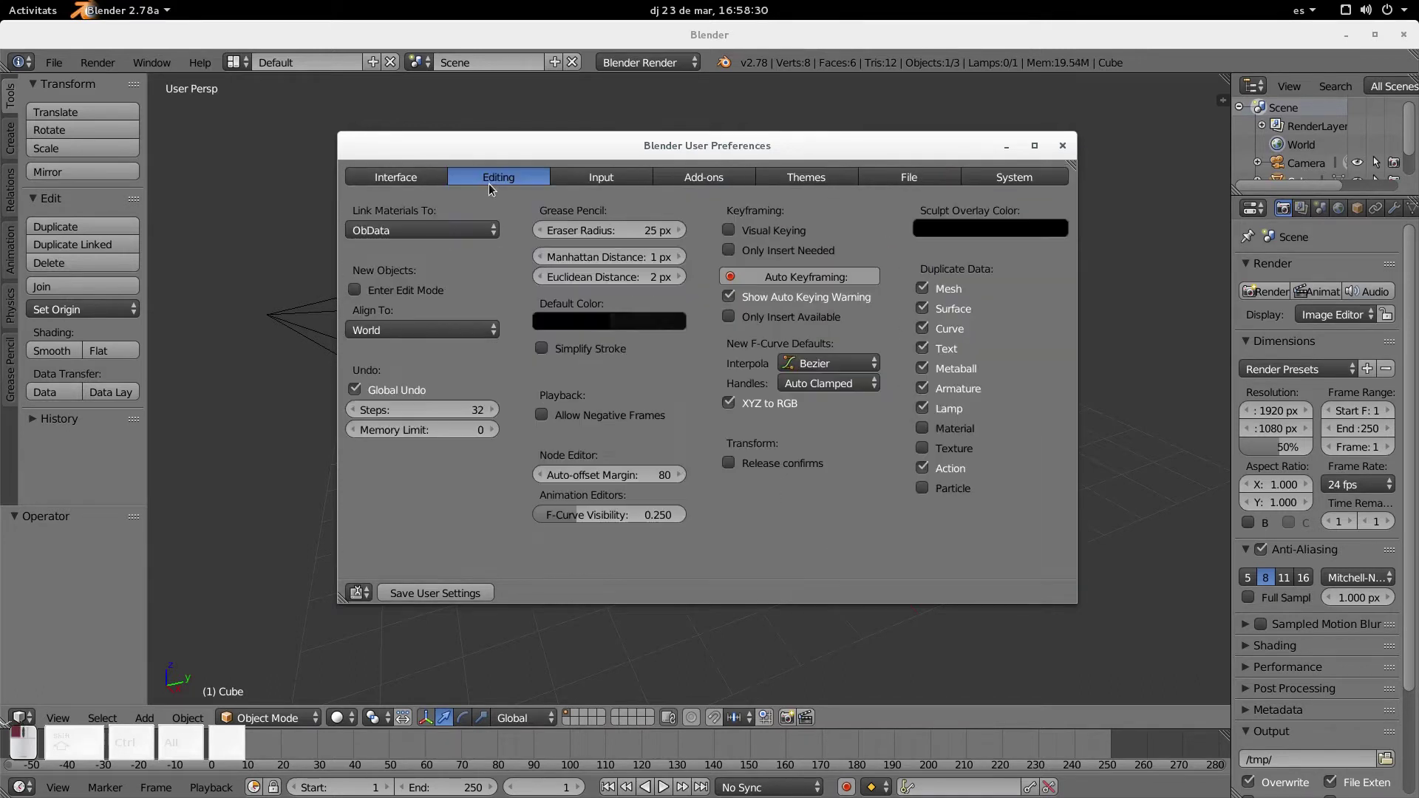
{"action": "left_click", "coordinate": [595, 179]}
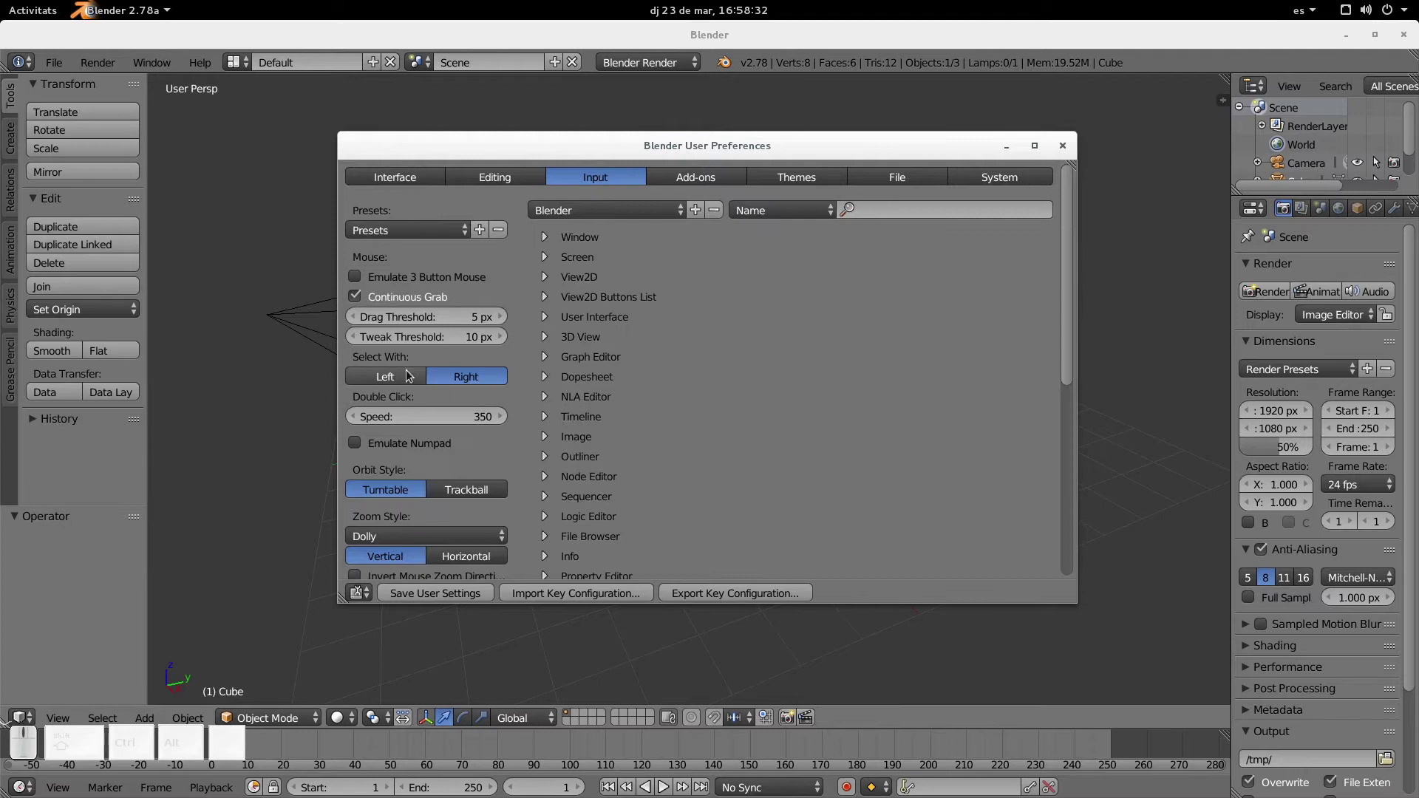
{"action": "scroll", "coordinate": [526, 516], "scroll_direction": "down", "scroll_amount": 8}
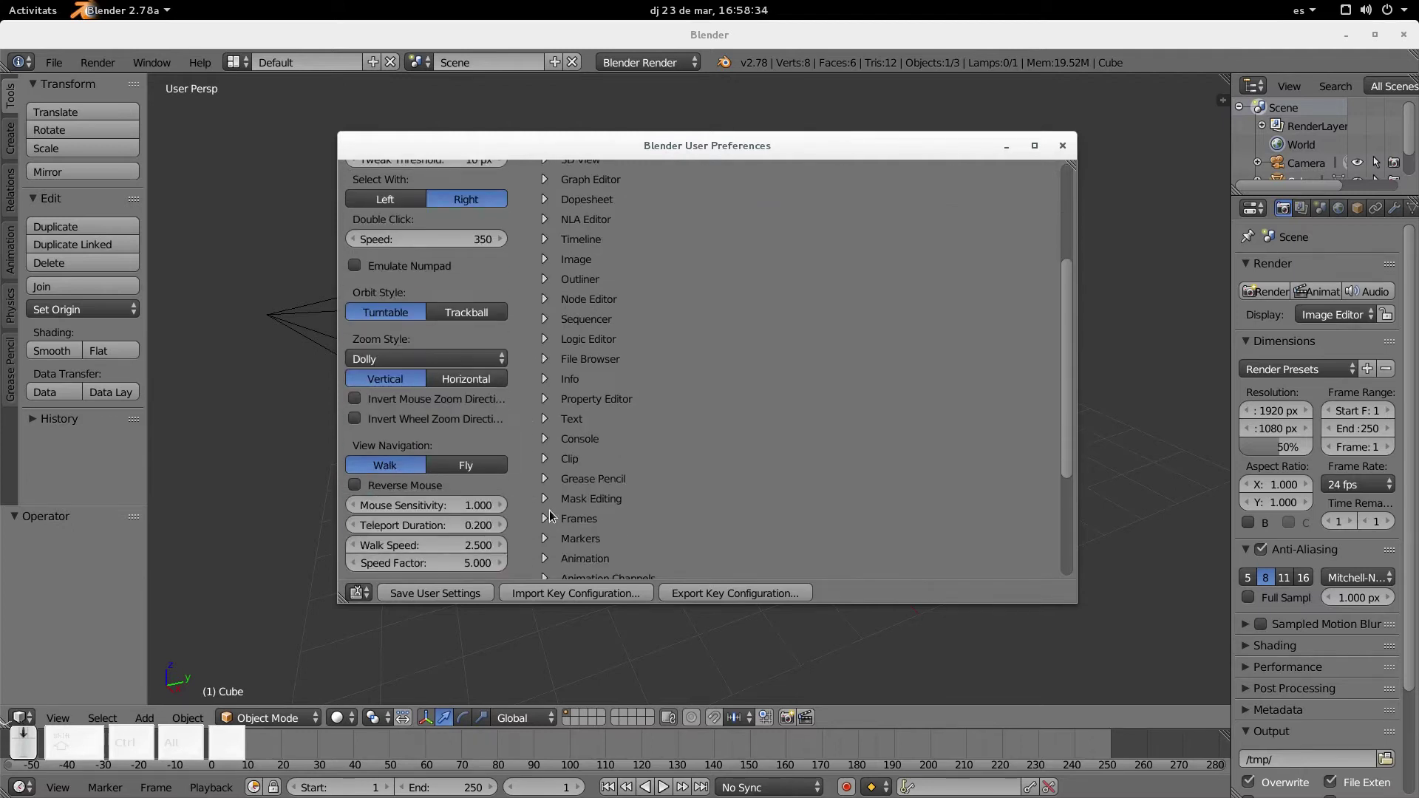
{"action": "scroll", "coordinate": [665, 487], "scroll_direction": "up", "scroll_amount": 4}
{"action": "scroll", "coordinate": [783, 447], "scroll_direction": "up", "scroll_amount": 5}
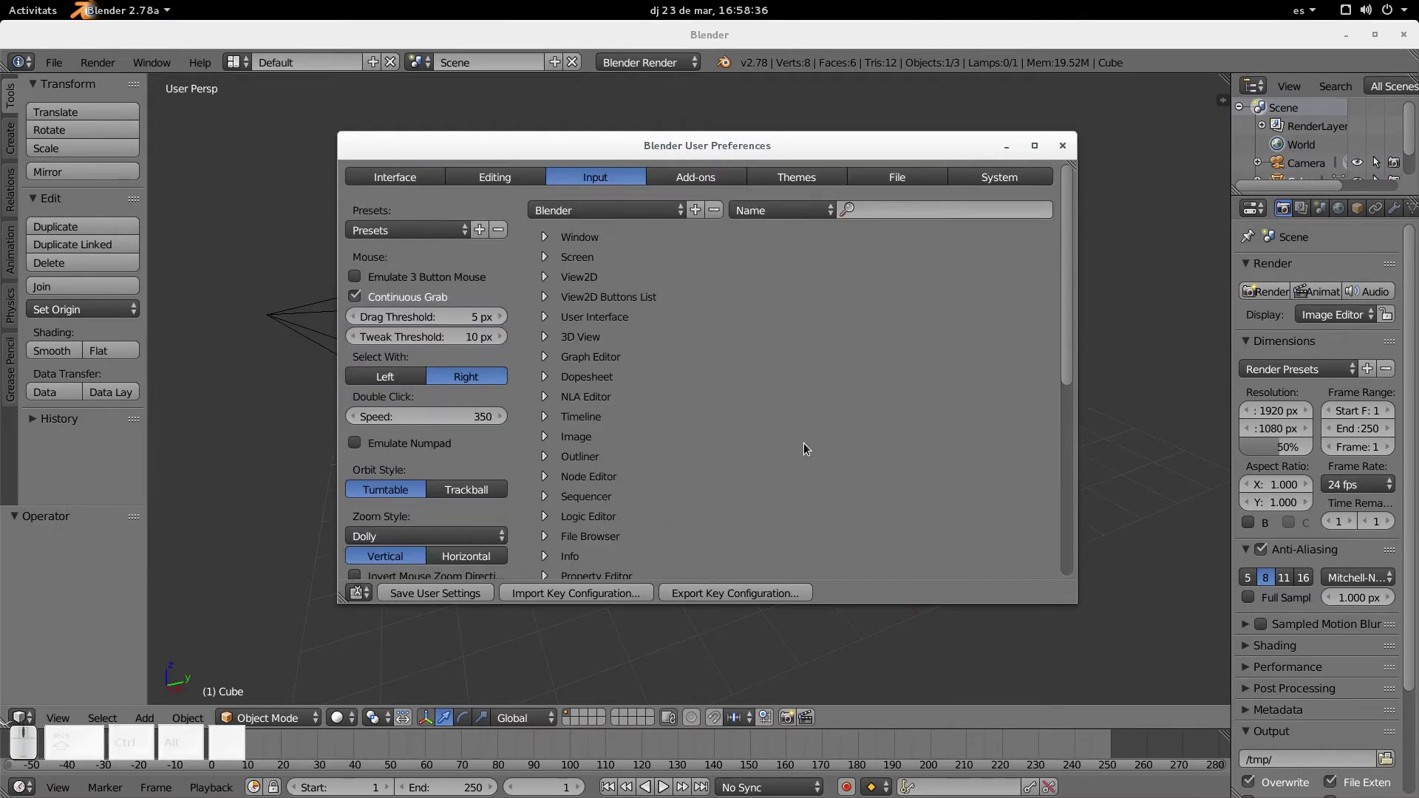
{"action": "left_click", "coordinate": [427, 176]}
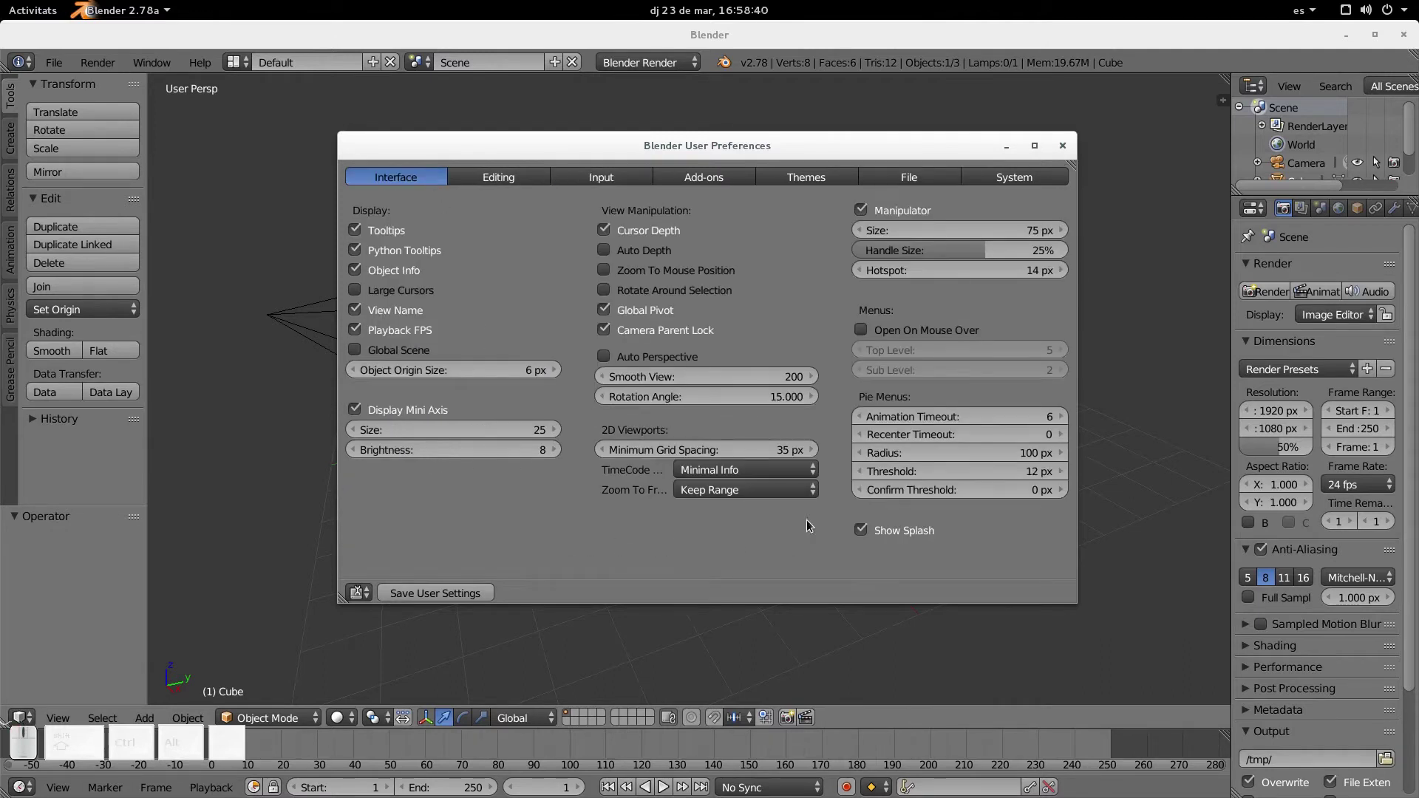
{"action": "left_click", "coordinate": [934, 180]}
{"action": "left_click", "coordinate": [732, 178]}
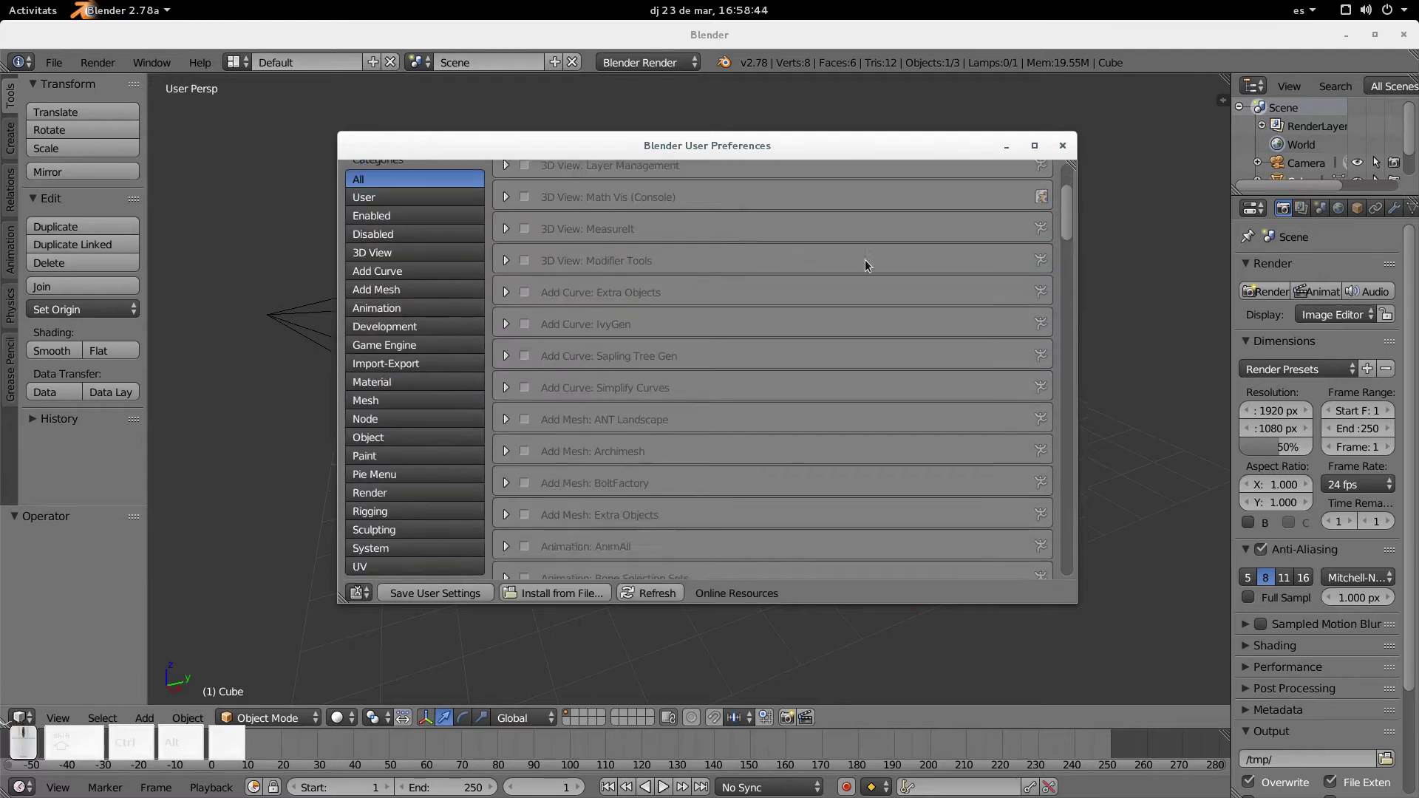
{"action": "left_click", "coordinate": [916, 179]}
{"action": "scroll", "coordinate": [968, 327], "scroll_direction": "down", "scroll_amount": 2}
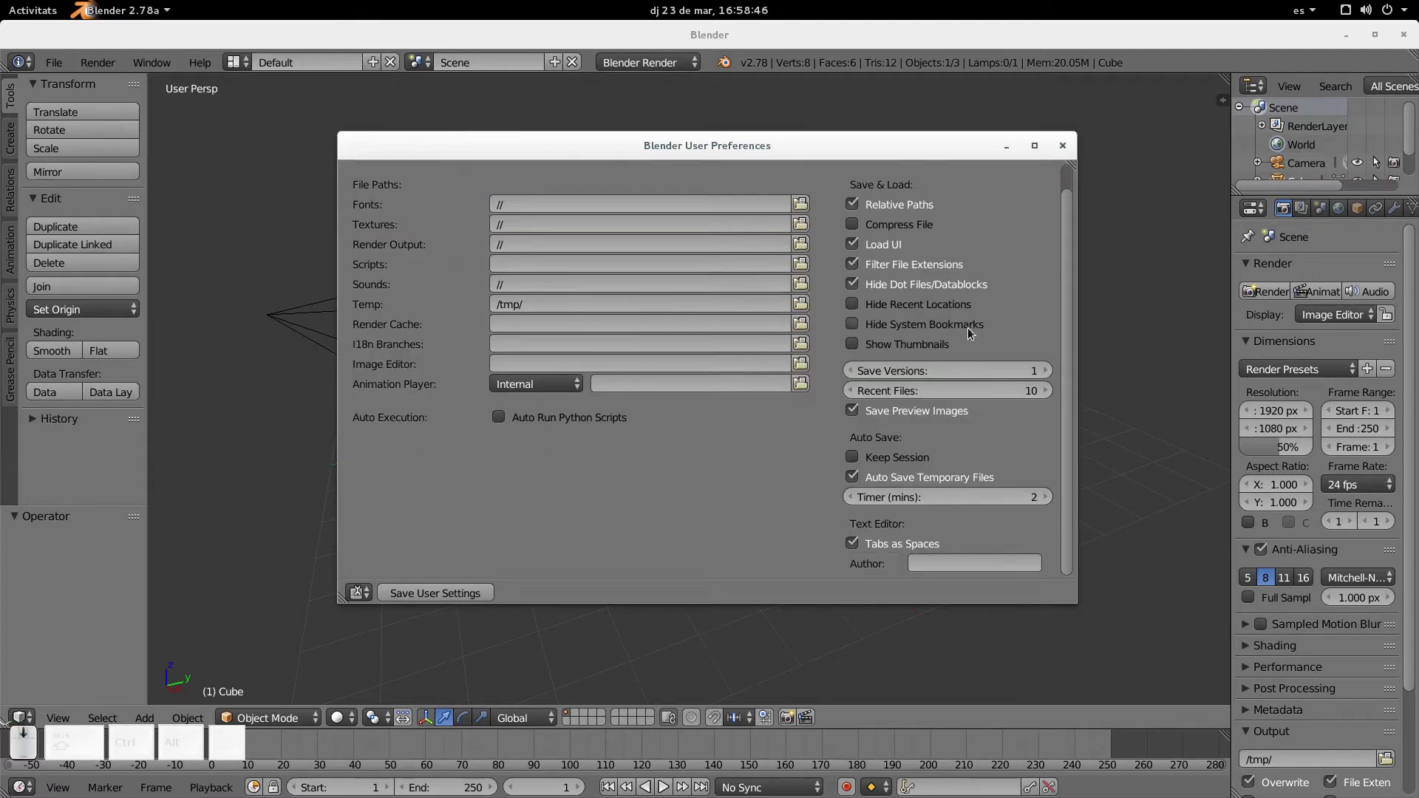
{"action": "scroll", "coordinate": [925, 473], "scroll_direction": "up", "scroll_amount": 2}
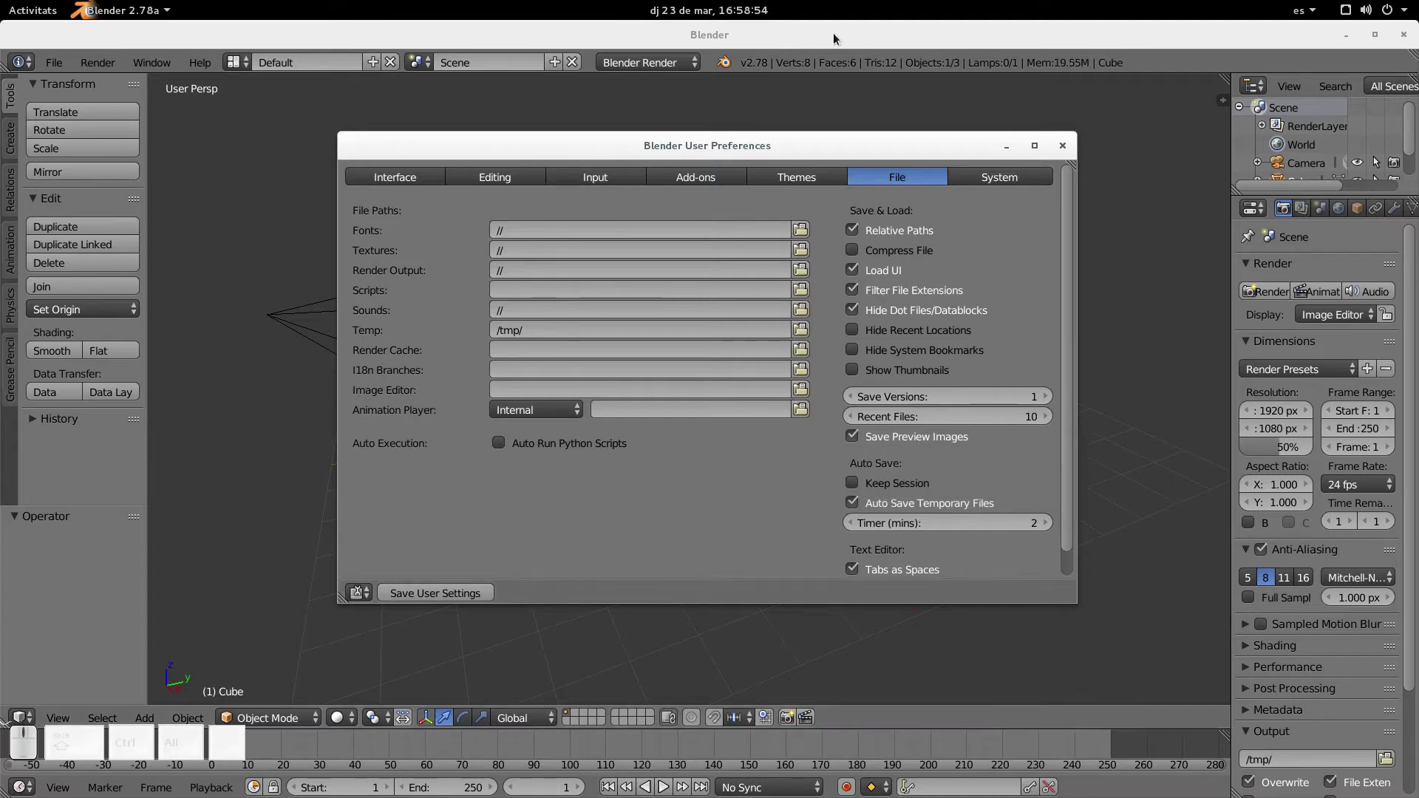
- Reposition the preferences window slightly and examine the Interface options, including Auto Depth, and the System settings
{"action": "left_click_drag", "start_coordinate": [778, 149], "coordinate": [738, 153]}
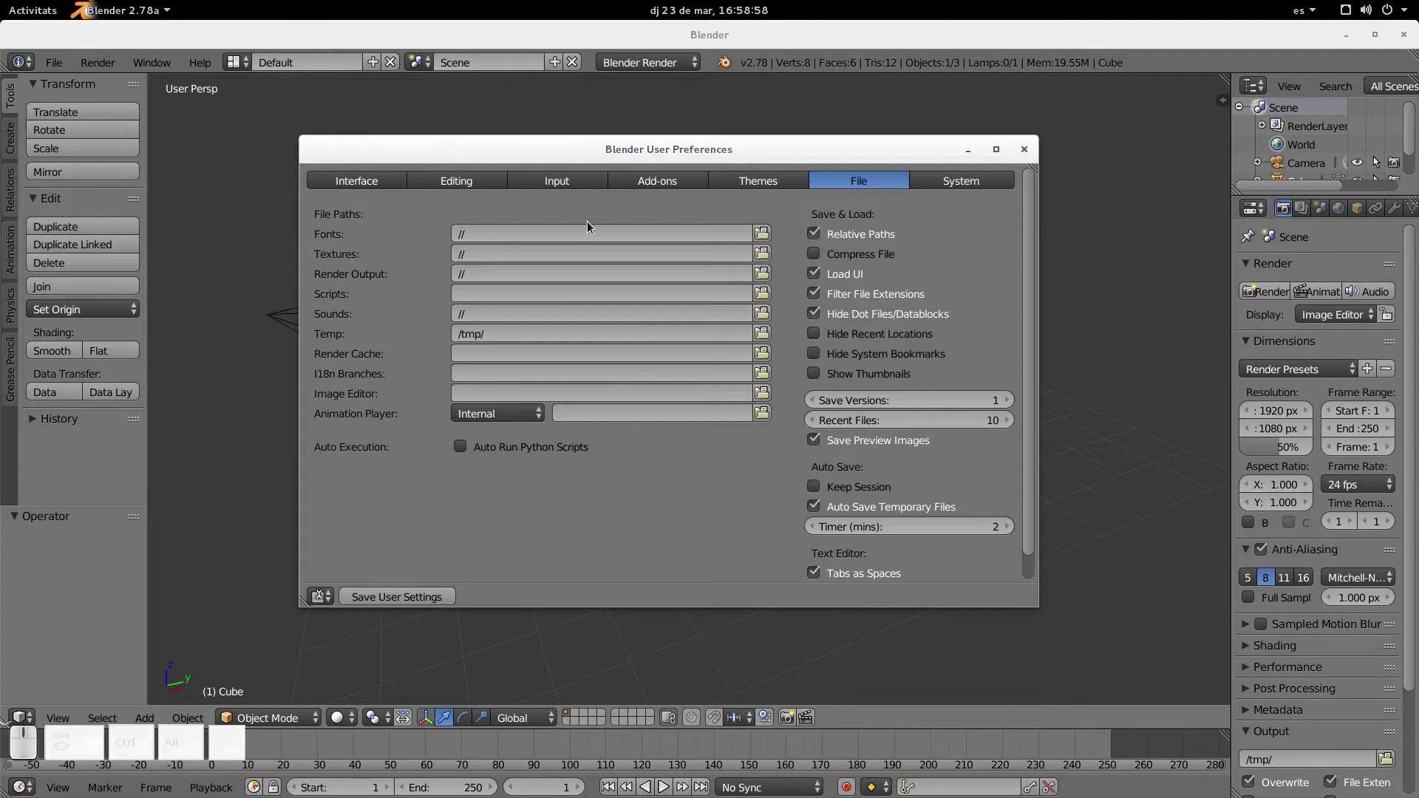
{"action": "left_click", "coordinate": [418, 179]}
{"action": "left_click", "coordinate": [600, 179]}
{"action": "left_click", "coordinate": [391, 177]}
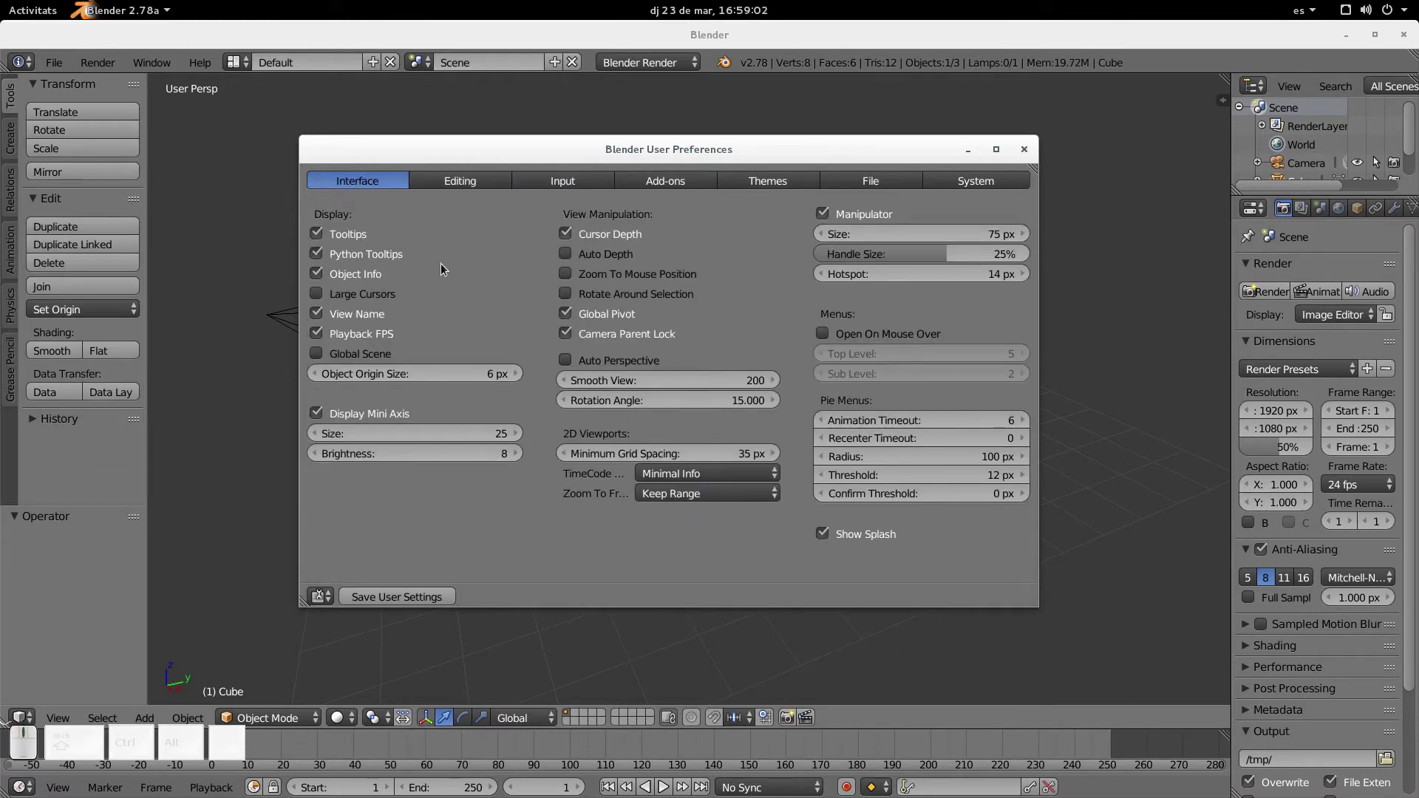
{"action": "left_click", "coordinate": [566, 258]}
{"action": "left_click", "coordinate": [566, 255]}
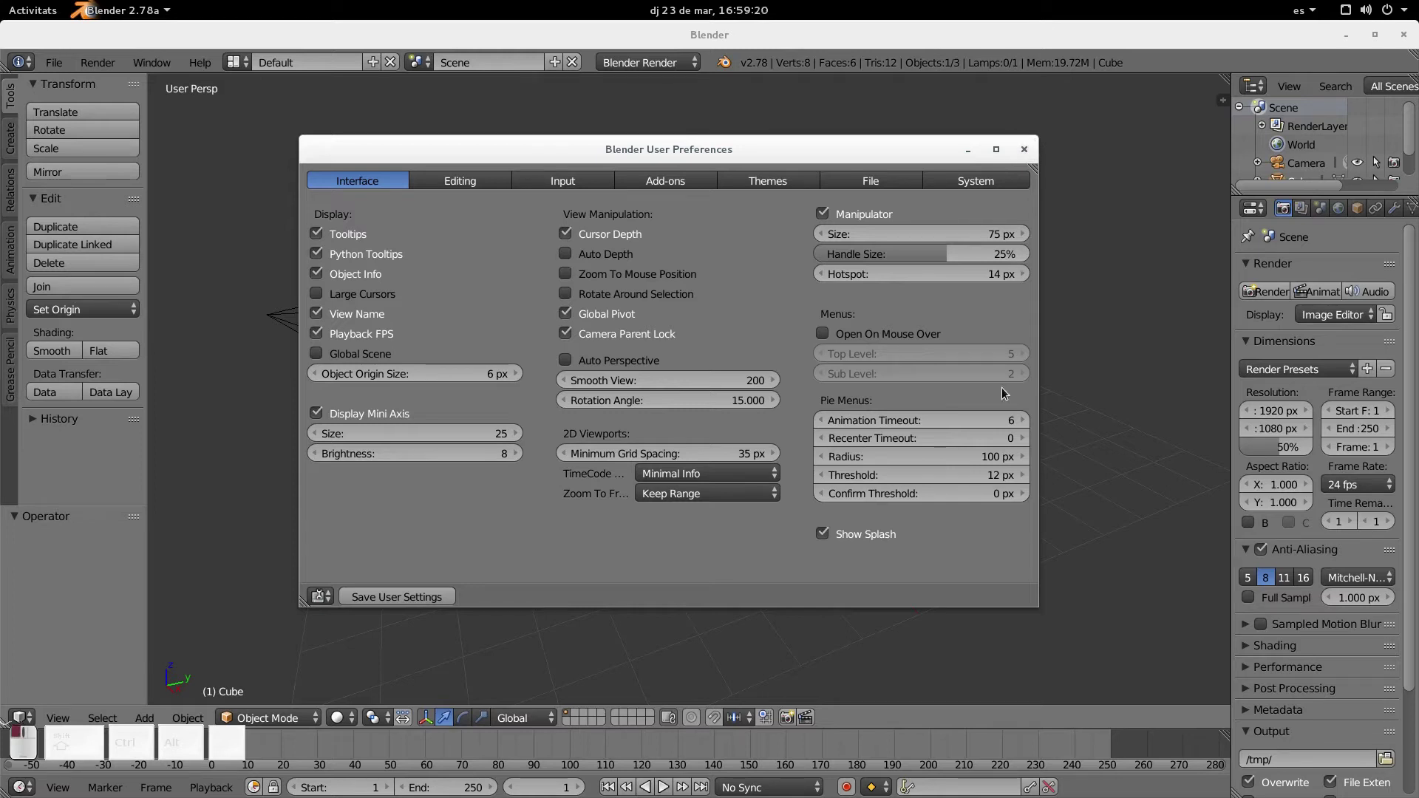
{"action": "left_click", "coordinate": [976, 180]}
{"action": "scroll", "coordinate": [715, 460], "scroll_direction": "down", "scroll_amount": 4}
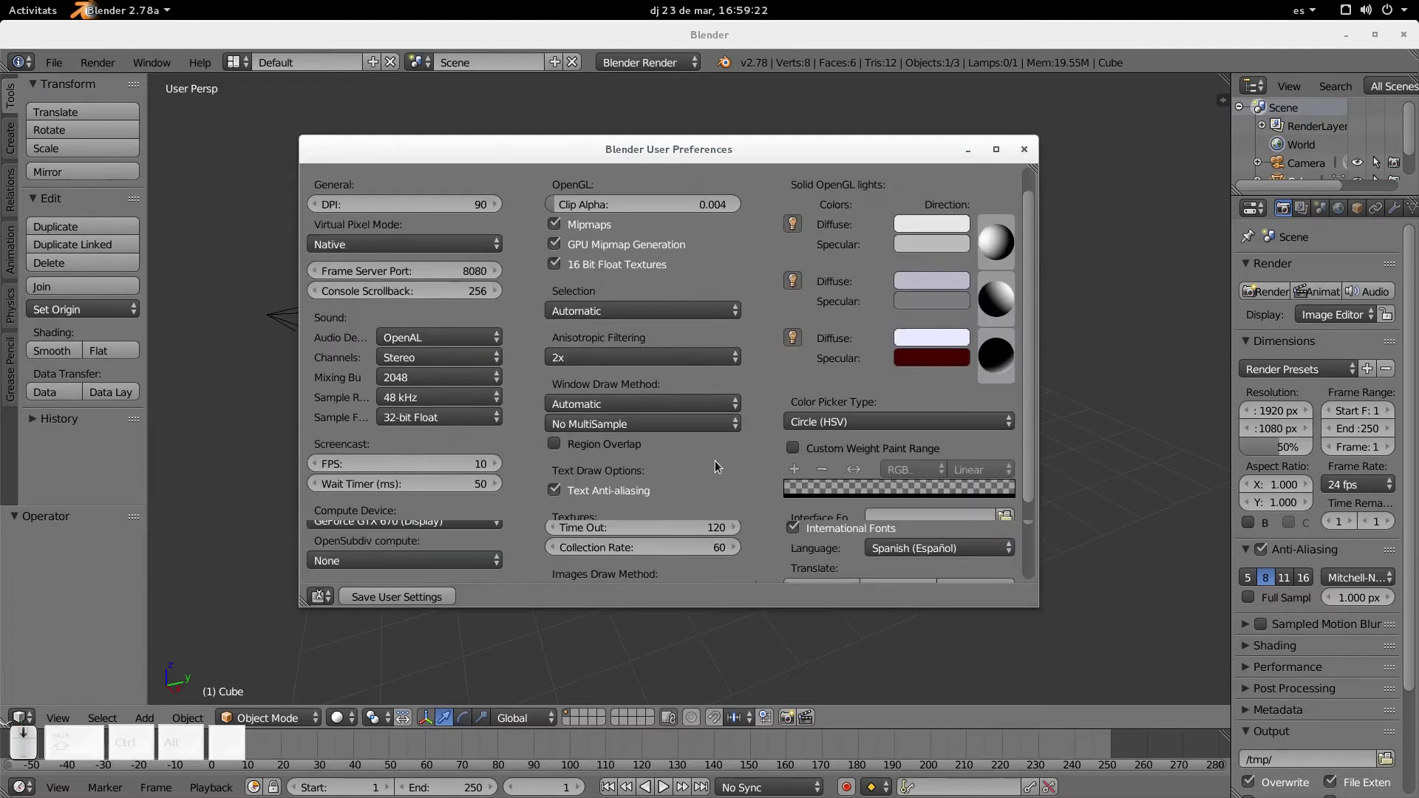
{"action": "scroll", "coordinate": [708, 399], "scroll_direction": "up", "scroll_amount": 4}
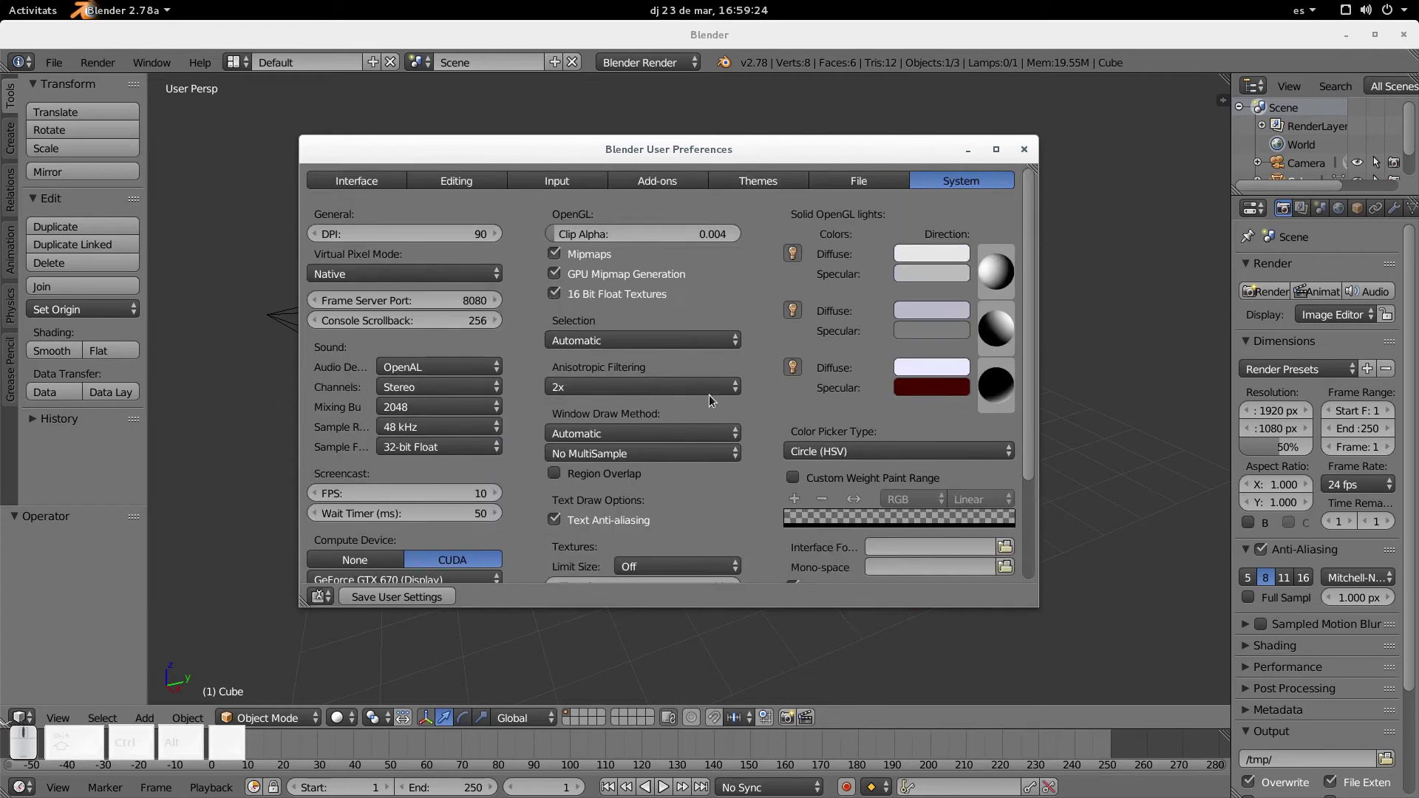
- Filter the add-ons to the Import-Export category and look through the listed file formats
{"action": "left_click", "coordinate": [686, 185]}
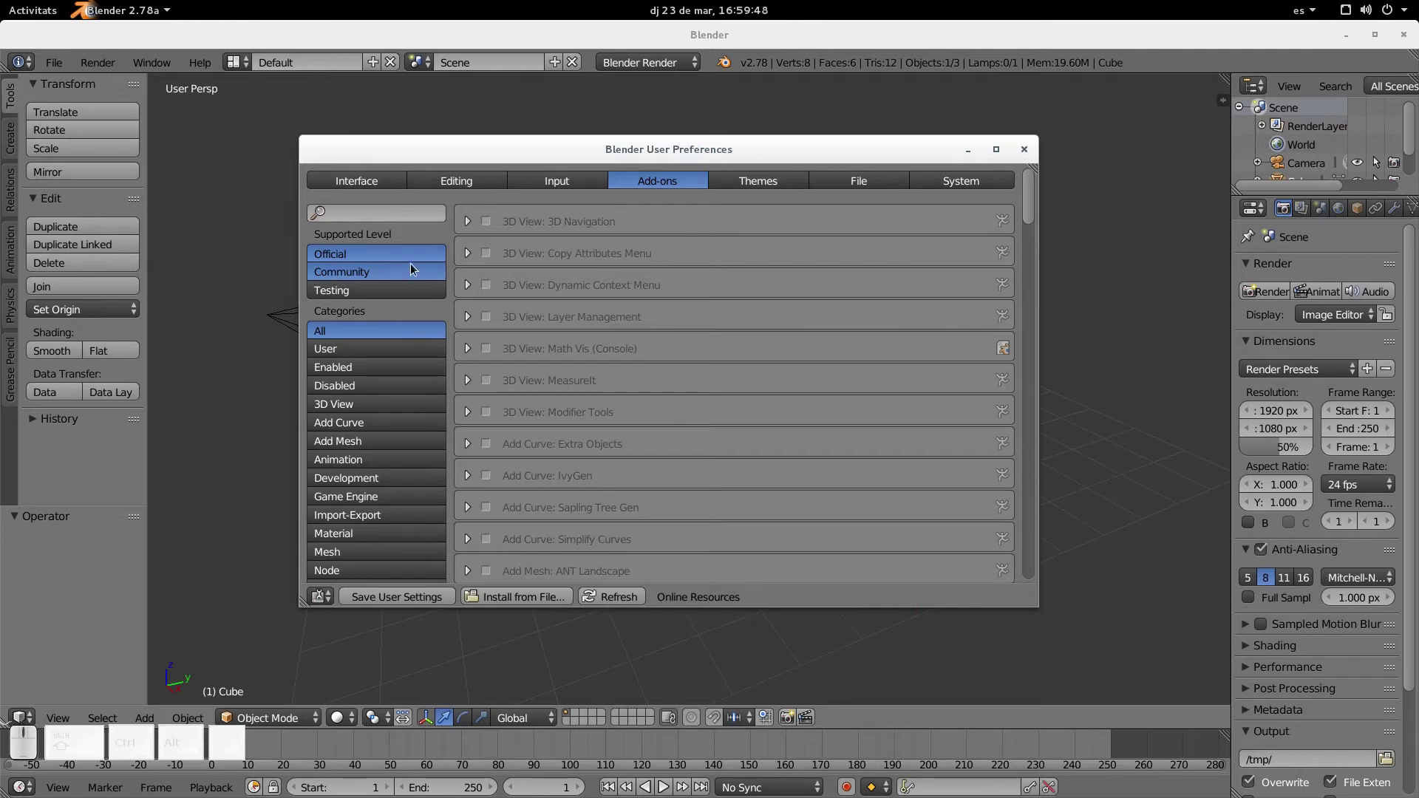
{"action": "scroll", "coordinate": [362, 547], "scroll_direction": "down", "scroll_amount": 2}
{"action": "left_click", "coordinate": [362, 455]}
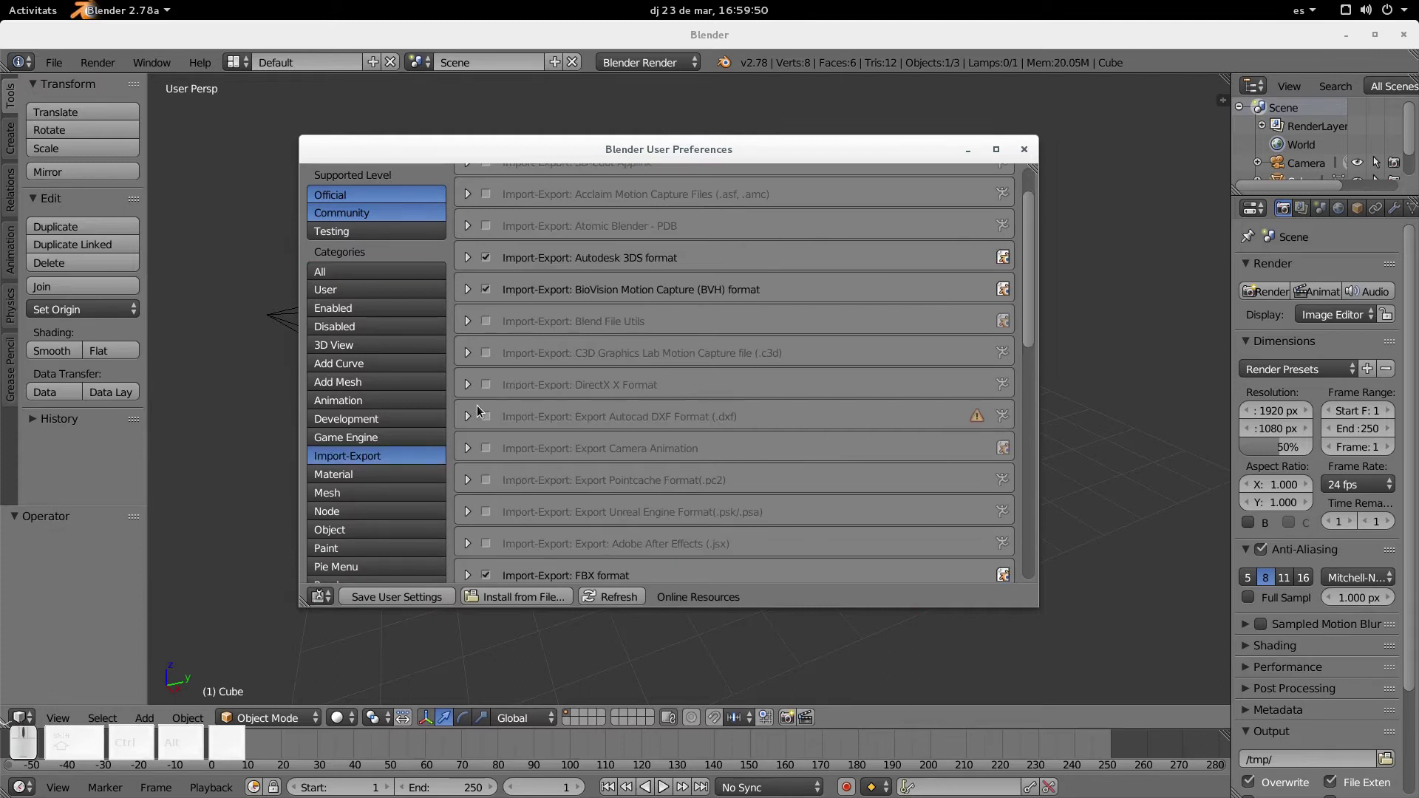
{"action": "scroll", "coordinate": [671, 439], "scroll_direction": "down", "scroll_amount": 14}
{"action": "scroll", "coordinate": [742, 444], "scroll_direction": "up", "scroll_amount": 13}
{"action": "scroll", "coordinate": [751, 443], "scroll_direction": "up", "scroll_amount": 3}
{"action": "scroll", "coordinate": [413, 448], "scroll_direction": "down", "scroll_amount": 2}
- Examine the Add Mesh add-ons including BoltFactory's details, the Animation add-ons, and the list of all categories
{"action": "left_click", "coordinate": [402, 381]}
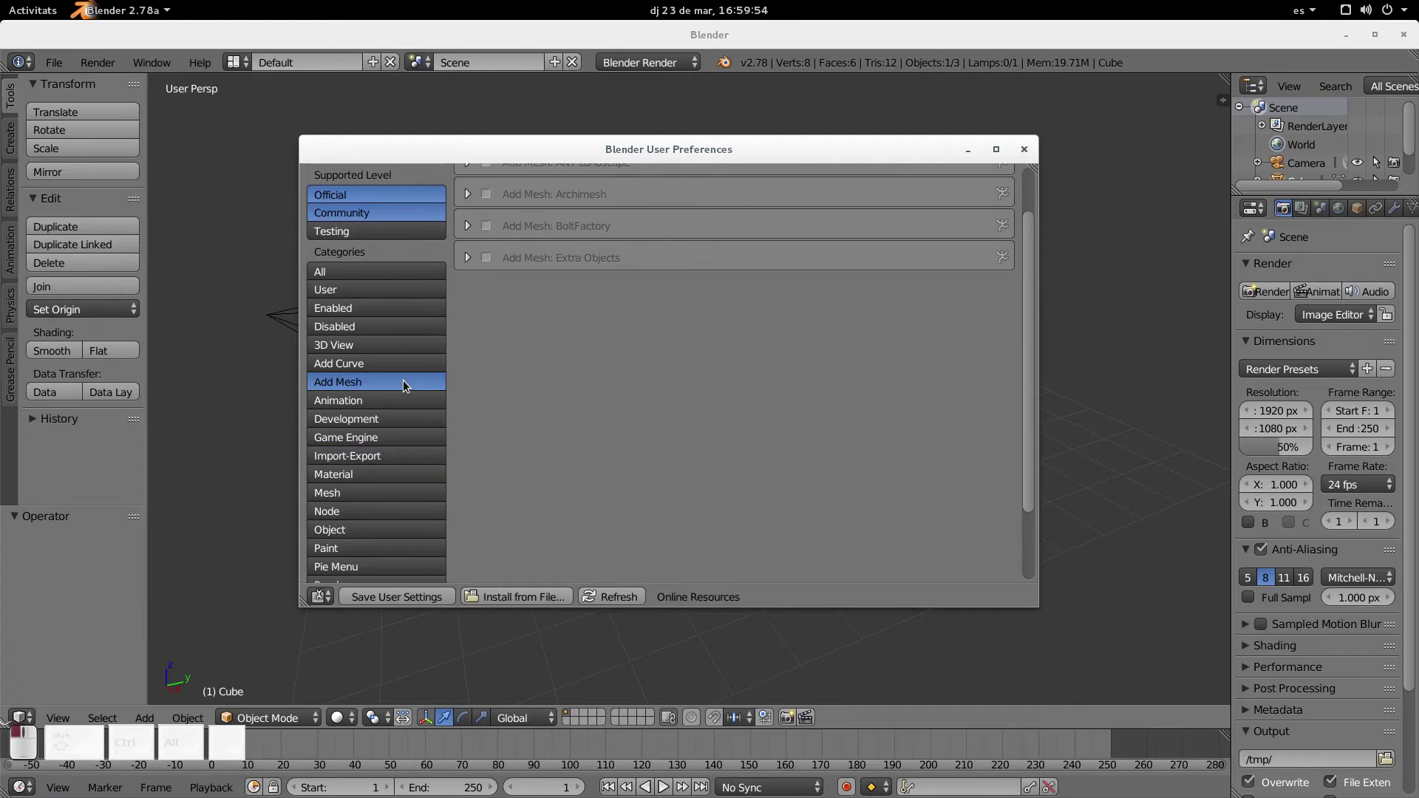
{"action": "scroll", "coordinate": [591, 314], "scroll_direction": "up", "scroll_amount": 2}
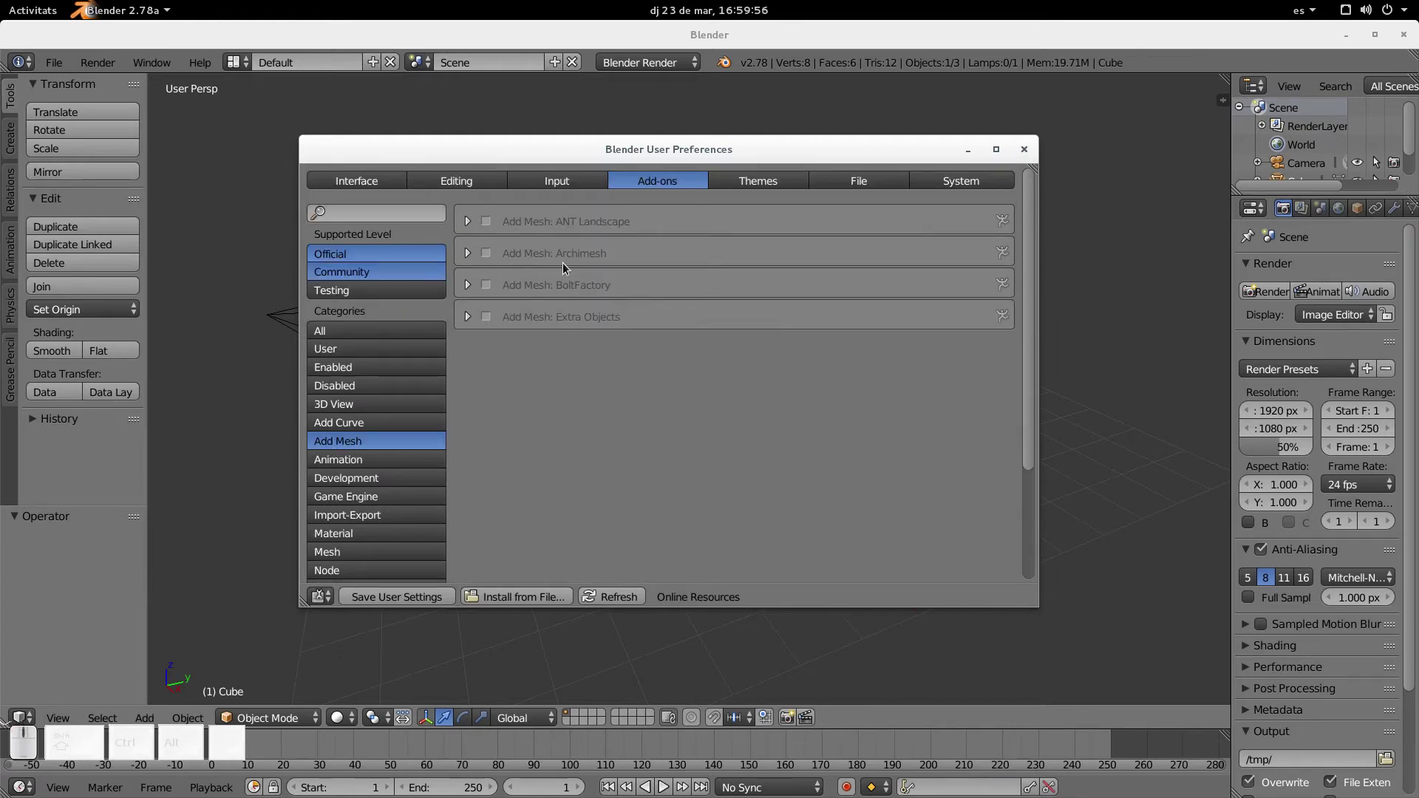
{"action": "left_click", "coordinate": [467, 285]}
{"action": "scroll", "coordinate": [486, 371], "scroll_direction": "down", "scroll_amount": 3}
{"action": "scroll", "coordinate": [487, 374], "scroll_direction": "down", "scroll_amount": 2}
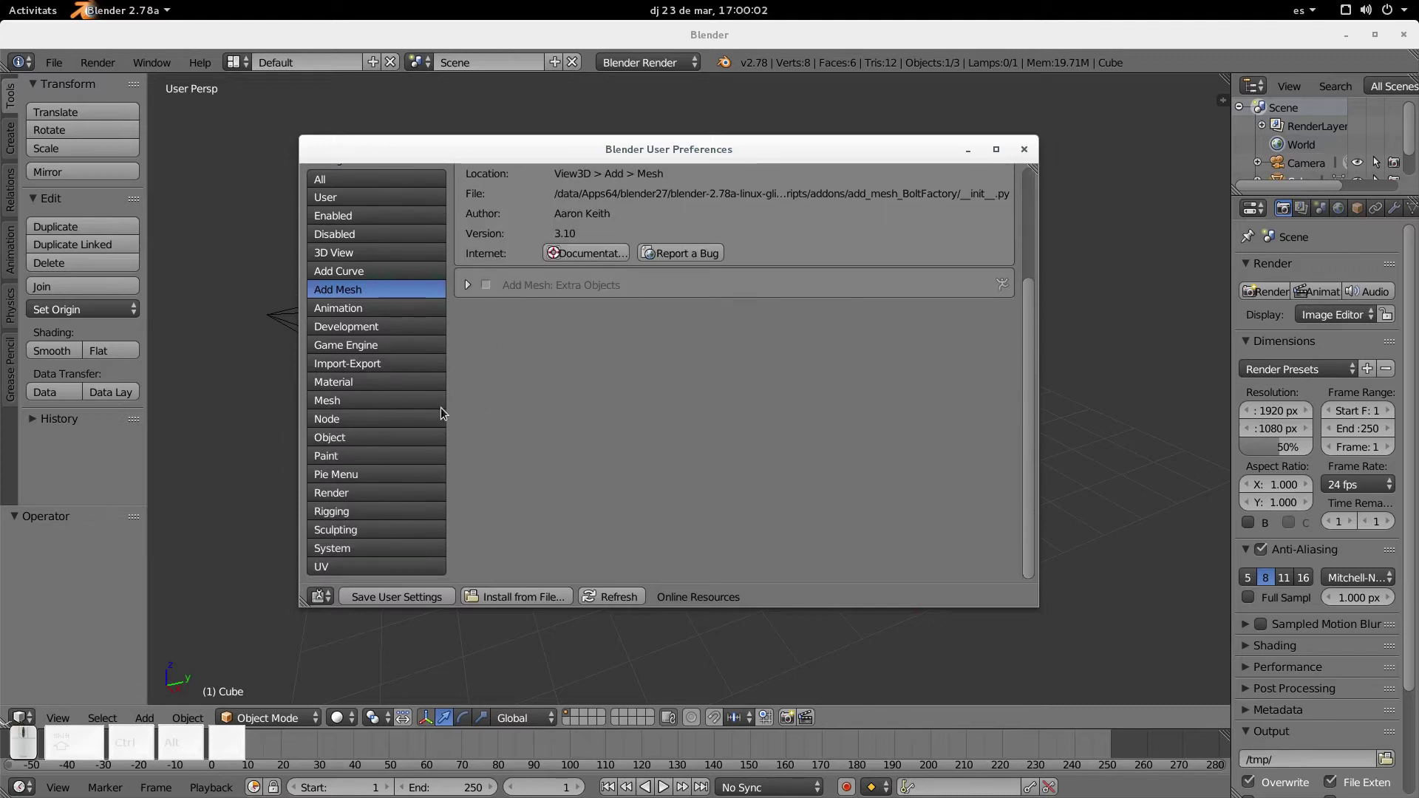
{"action": "left_click", "coordinate": [387, 308]}
{"action": "scroll", "coordinate": [587, 384], "scroll_direction": "up", "scroll_amount": 5}
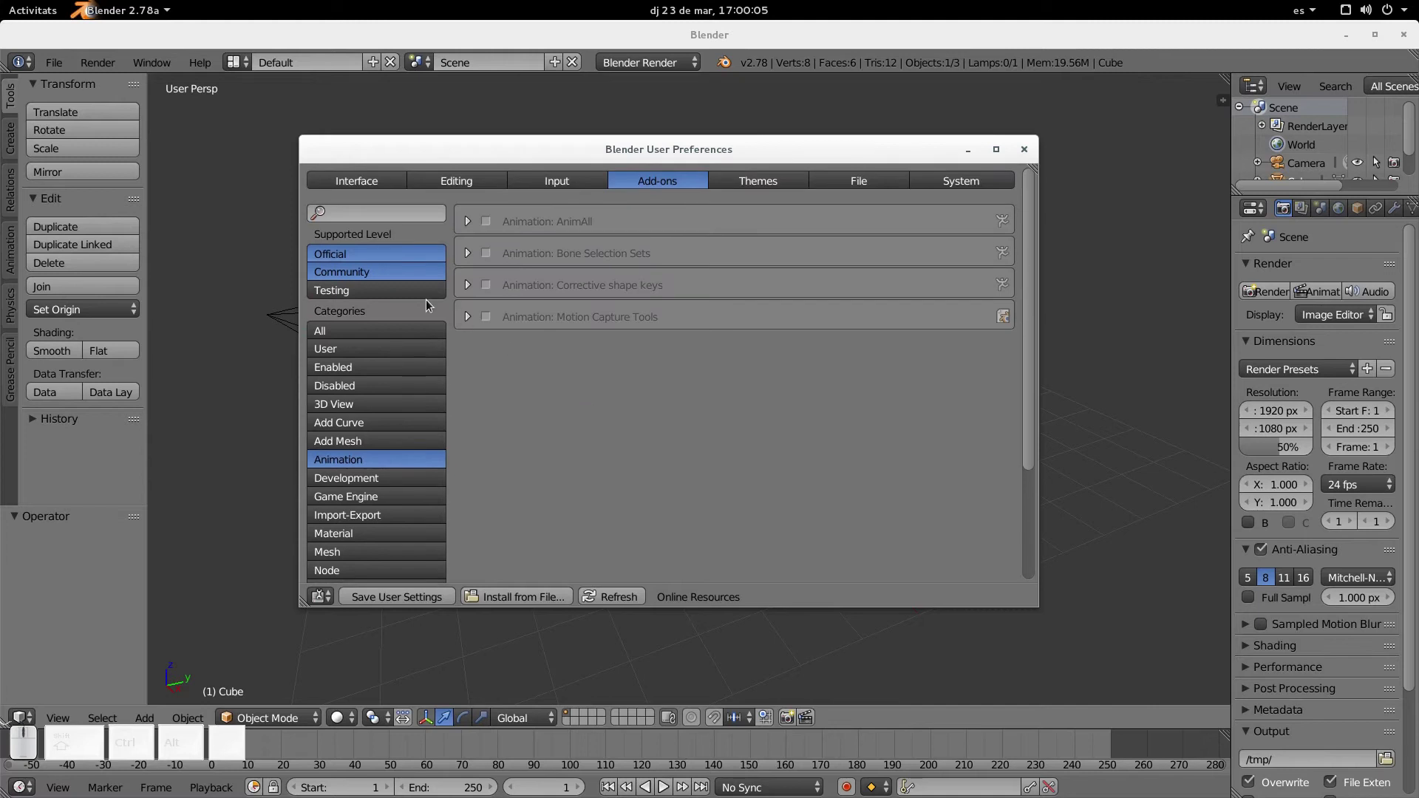
{"action": "left_click", "coordinate": [369, 332]}
{"action": "scroll", "coordinate": [390, 366], "scroll_direction": "down", "scroll_amount": 1}
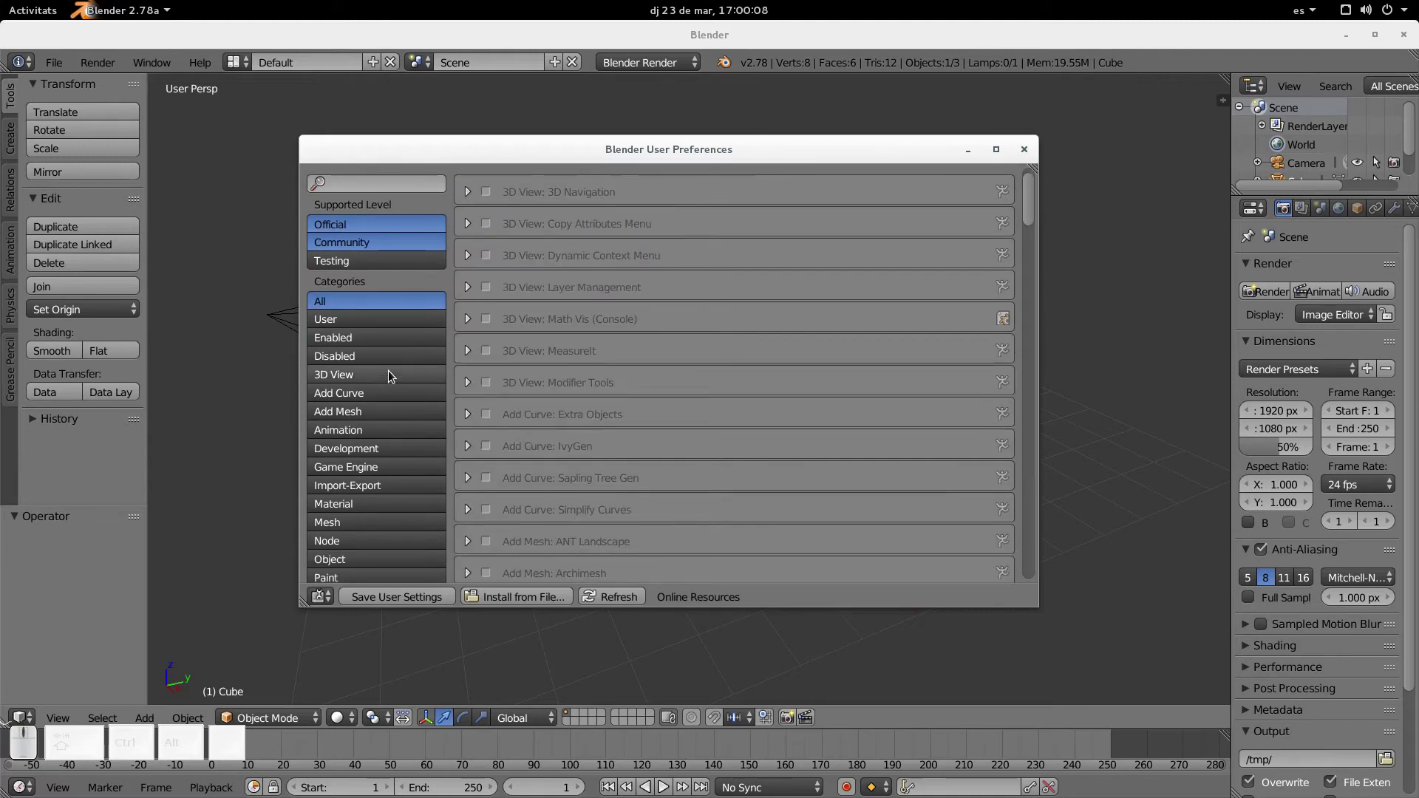
- Examine the add-ons filtered as Disabled, All and Enabled, reading through the listed entries
{"action": "scroll", "coordinate": [388, 370], "scroll_direction": "down", "scroll_amount": 1}
{"action": "scroll", "coordinate": [388, 370], "scroll_direction": "up", "scroll_amount": 1}
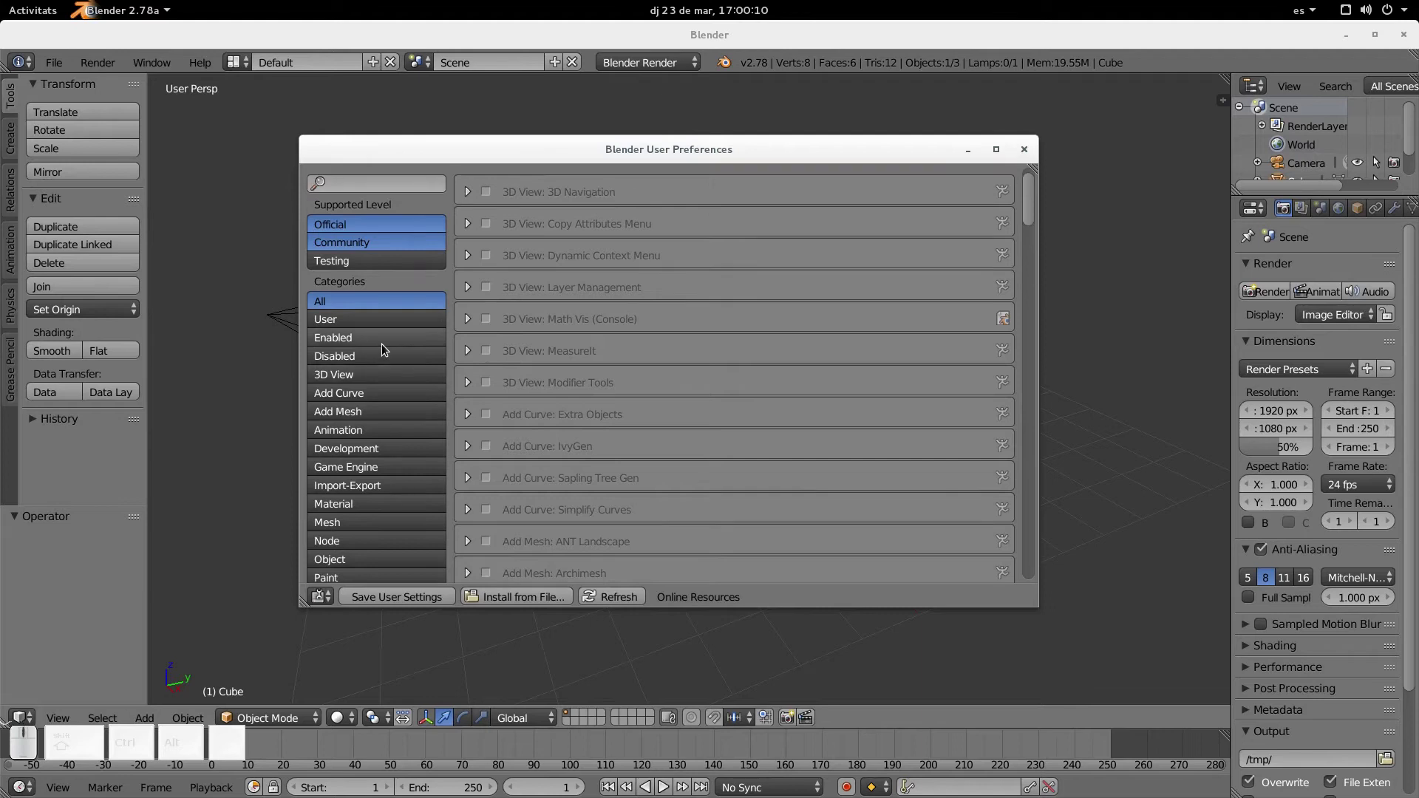
{"action": "left_click", "coordinate": [381, 343]}
{"action": "left_click", "coordinate": [386, 358]}
{"action": "scroll", "coordinate": [675, 393], "scroll_direction": "down", "scroll_amount": 6}
{"action": "scroll", "coordinate": [650, 390], "scroll_direction": "down", "scroll_amount": 10}
{"action": "scroll", "coordinate": [628, 362], "scroll_direction": "up", "scroll_amount": 18}
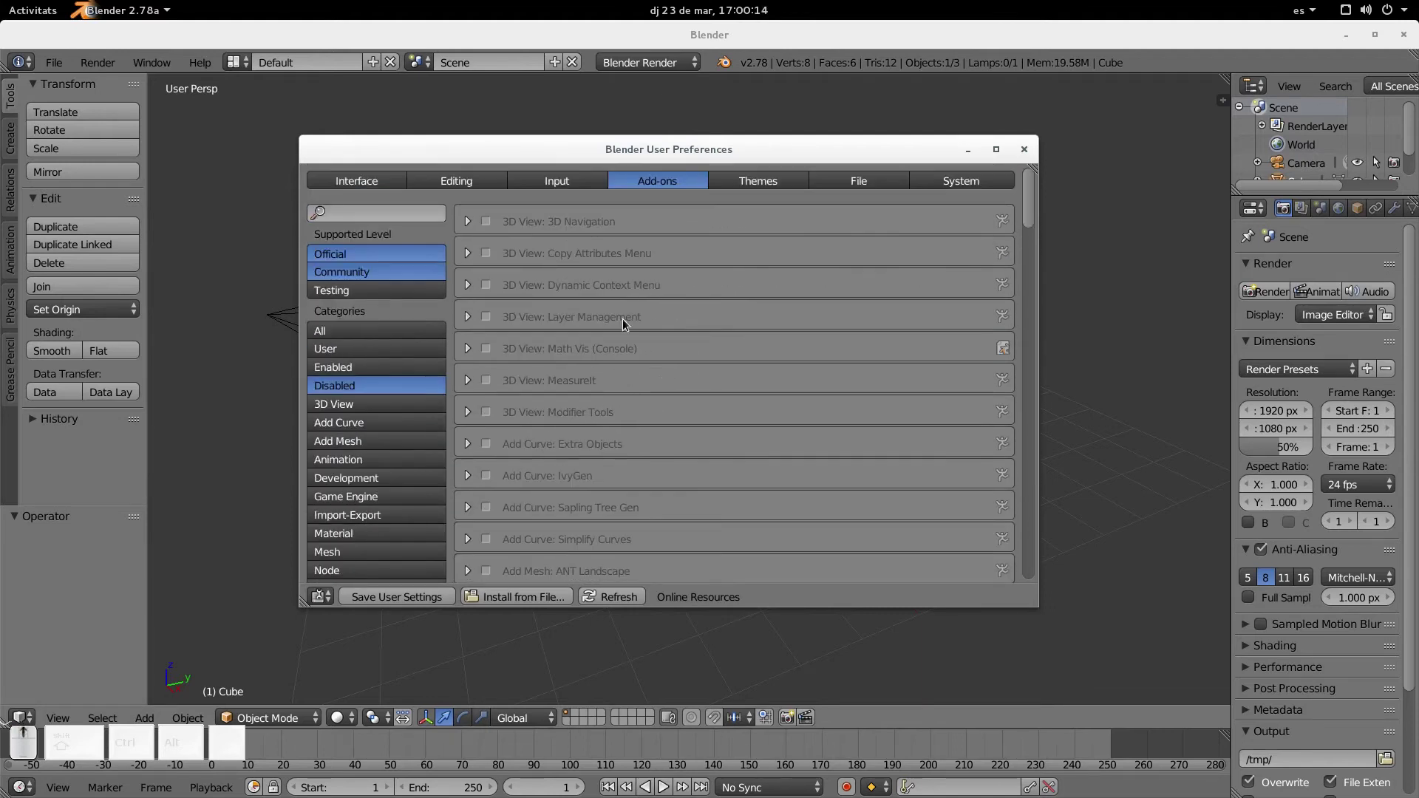
{"action": "left_click", "coordinate": [366, 329]}
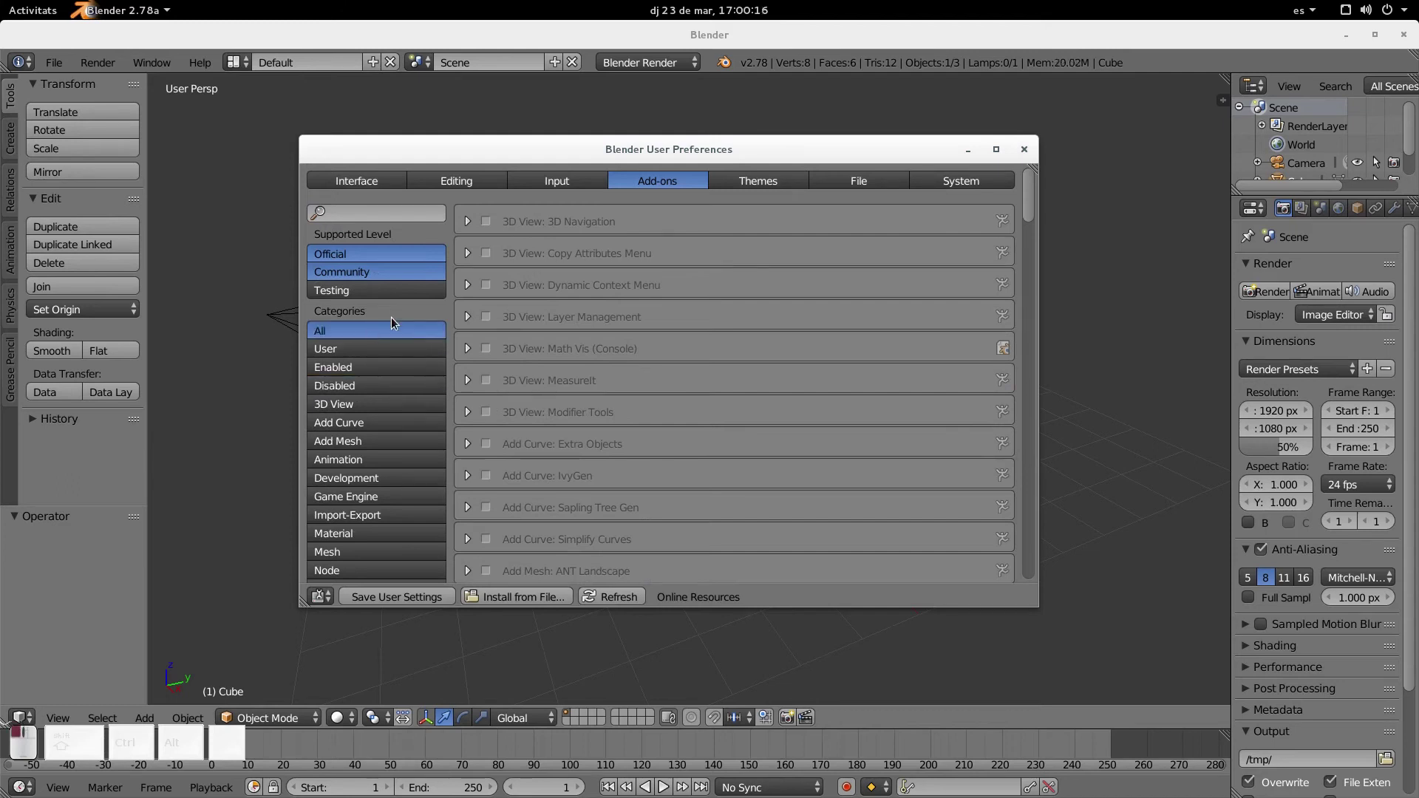
{"action": "left_click", "coordinate": [383, 367]}
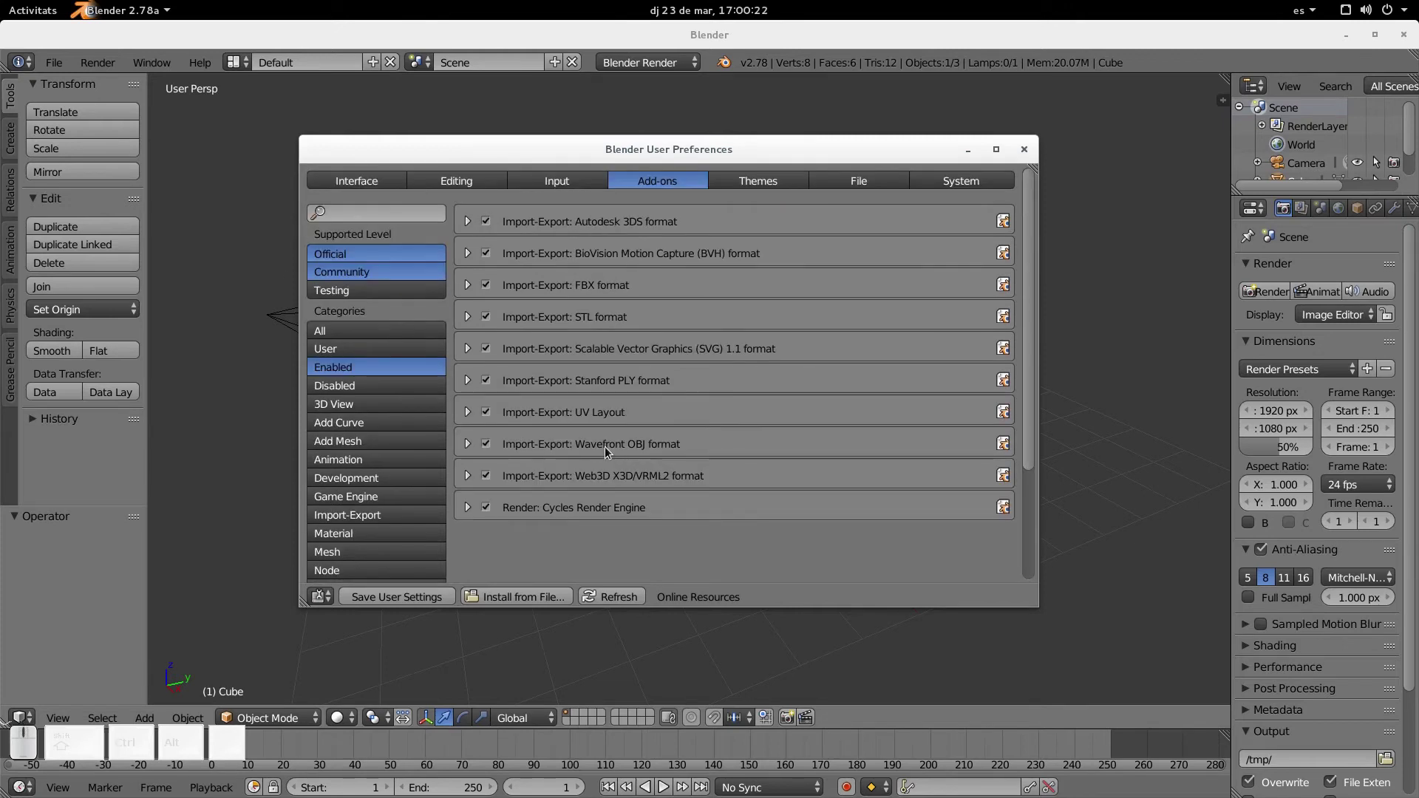
{"action": "scroll", "coordinate": [603, 446], "scroll_direction": "down", "scroll_amount": 5}
{"action": "scroll", "coordinate": [597, 451], "scroll_direction": "up", "scroll_amount": 5}
- Search the enabled add-ons for "mesh" and clear the search text
{"action": "left_click", "coordinate": [389, 210]}
{"action": "type", "text": "mesh"}
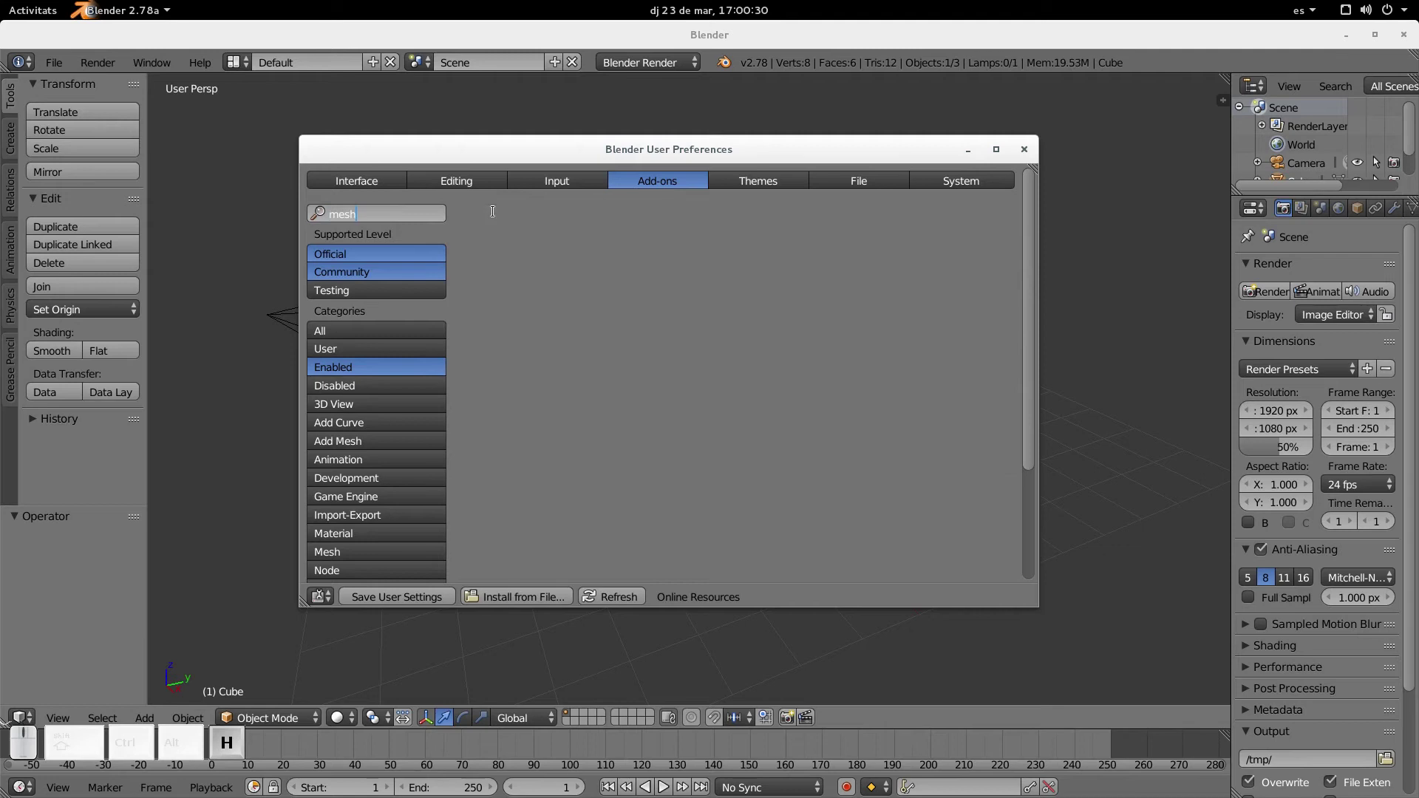
{"action": "key", "text": "BackSpace"}
{"action": "key", "text": "BackSpace"}
{"action": "key", "text": "BackSpace"}
{"action": "key", "text": "BackSpace"}
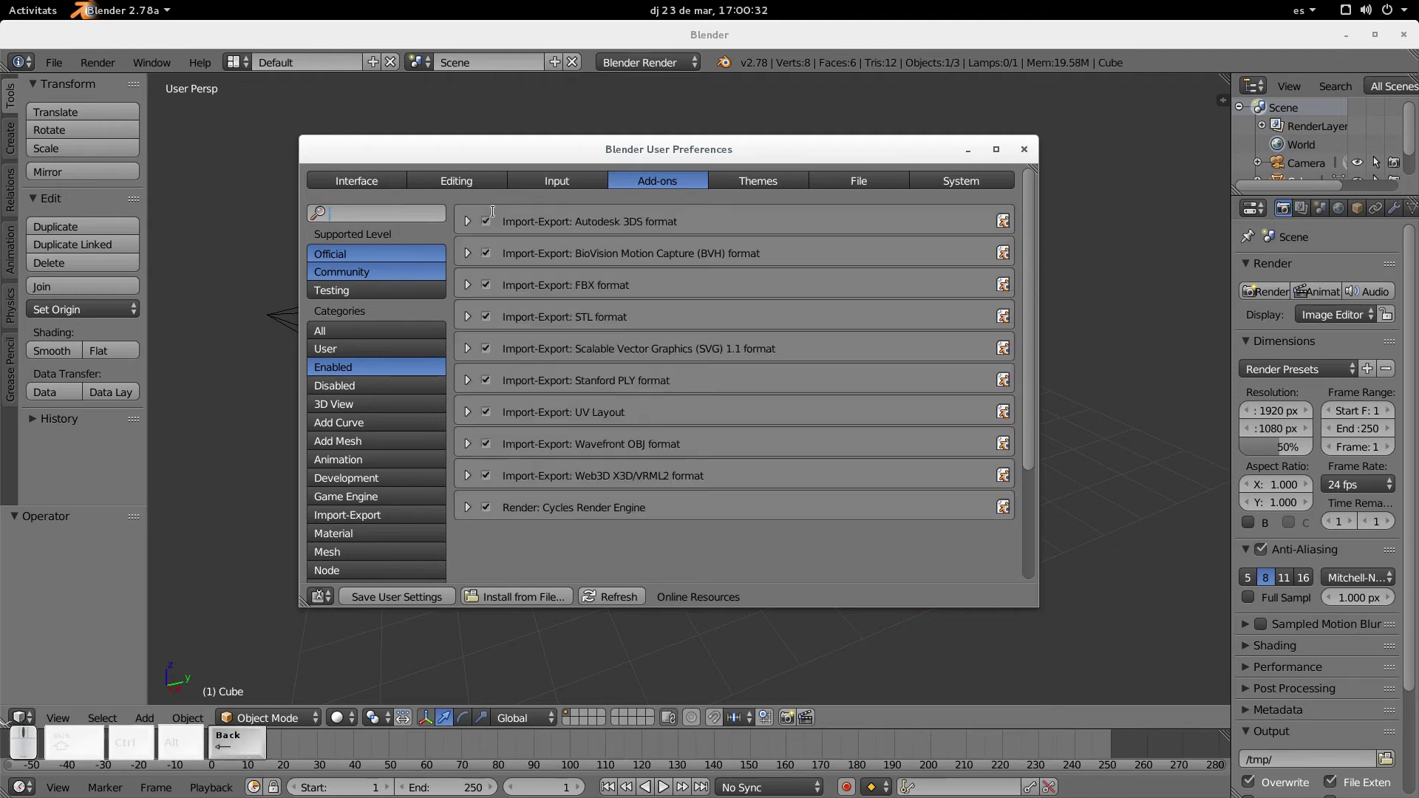
- Search all add-on categories for "tree" and examine the details of the Sapling Tree Gen add-on
{"action": "type", "text": "te"}
{"action": "type", "text": "ee"}
{"action": "left_click", "coordinate": [412, 332]}
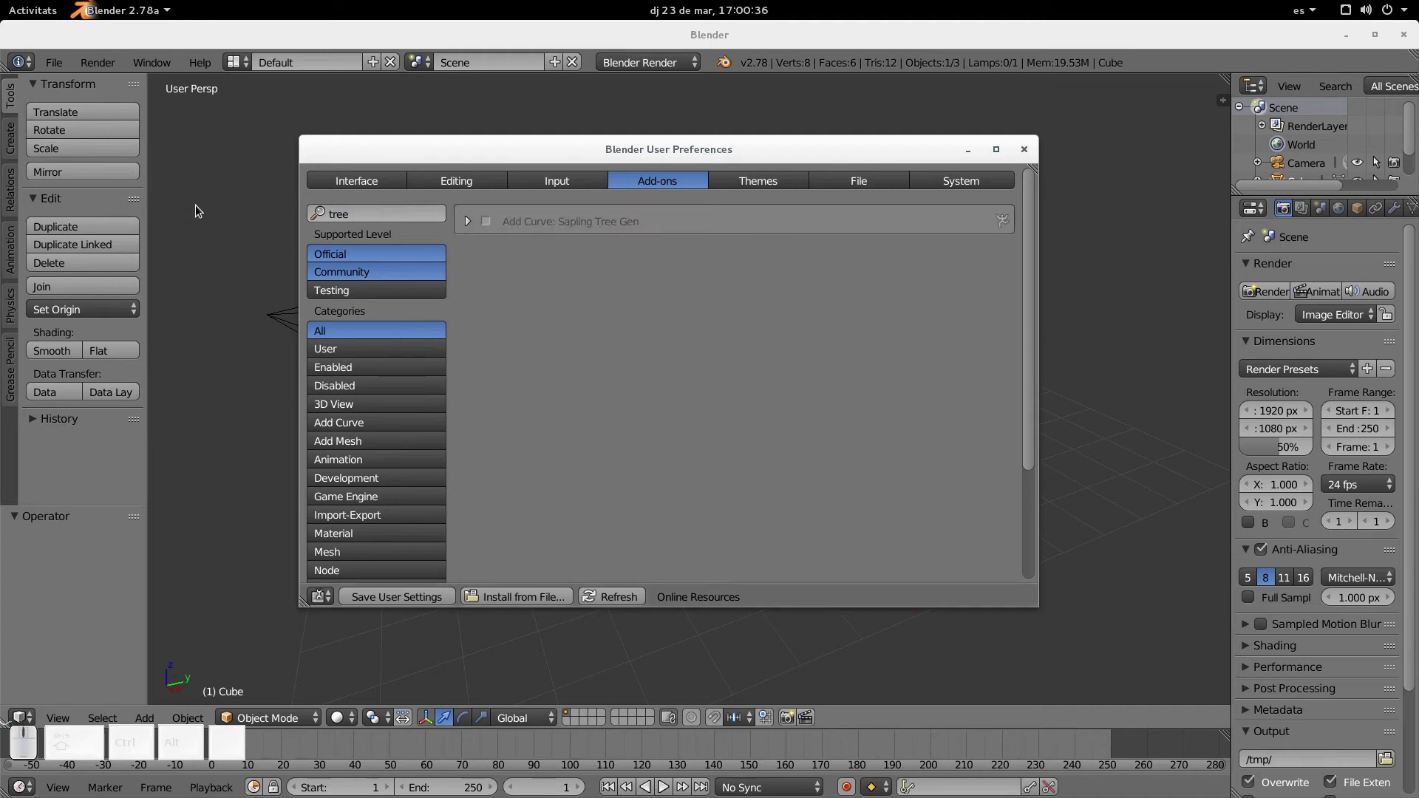
{"action": "left_click", "coordinate": [467, 222]}
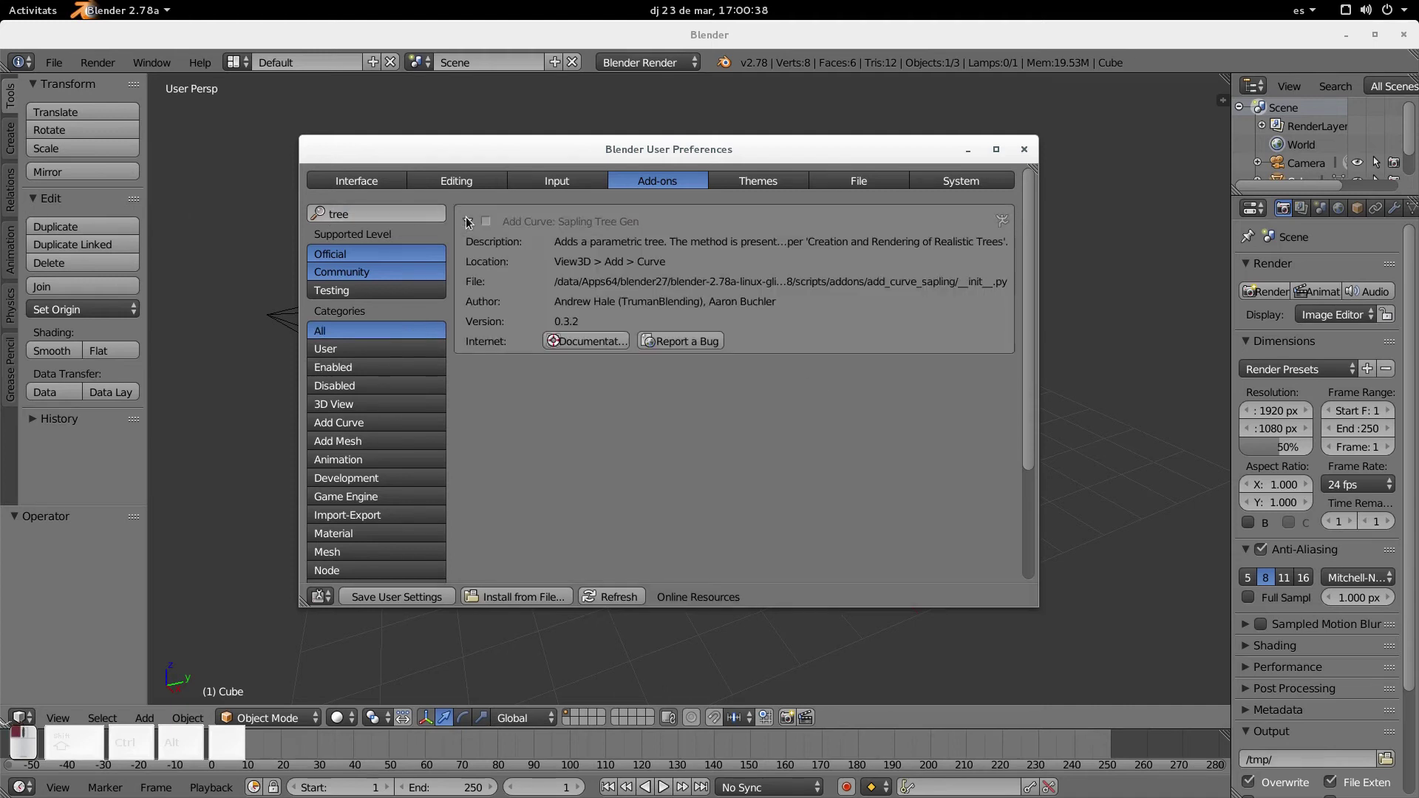
{"action": "left_click", "coordinate": [467, 221]}
{"action": "left_click", "coordinate": [466, 219]}
- Enable and disable the Sapling Tree Gen add-on, and clear the add-on search
{"action": "left_click", "coordinate": [485, 221]}
{"action": "left_click", "coordinate": [486, 221]}
{"action": "left_click", "coordinate": [351, 214]}
{"action": "key", "text": "BackSpace"}
- Set Save Versions to 8 in the File preferences
{"action": "left_click", "coordinate": [891, 180]}
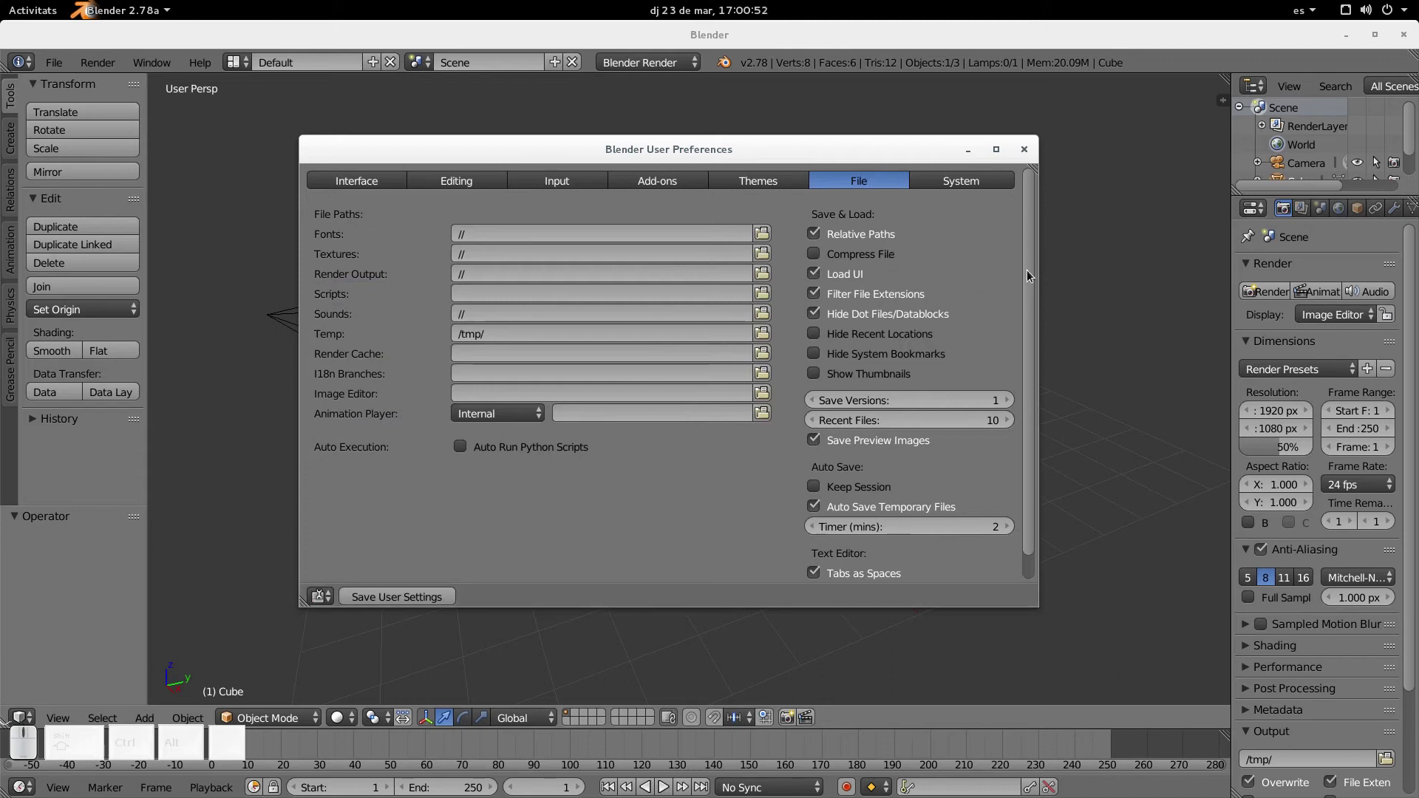
{"action": "scroll", "coordinate": [1027, 359], "scroll_direction": "down", "scroll_amount": 1}
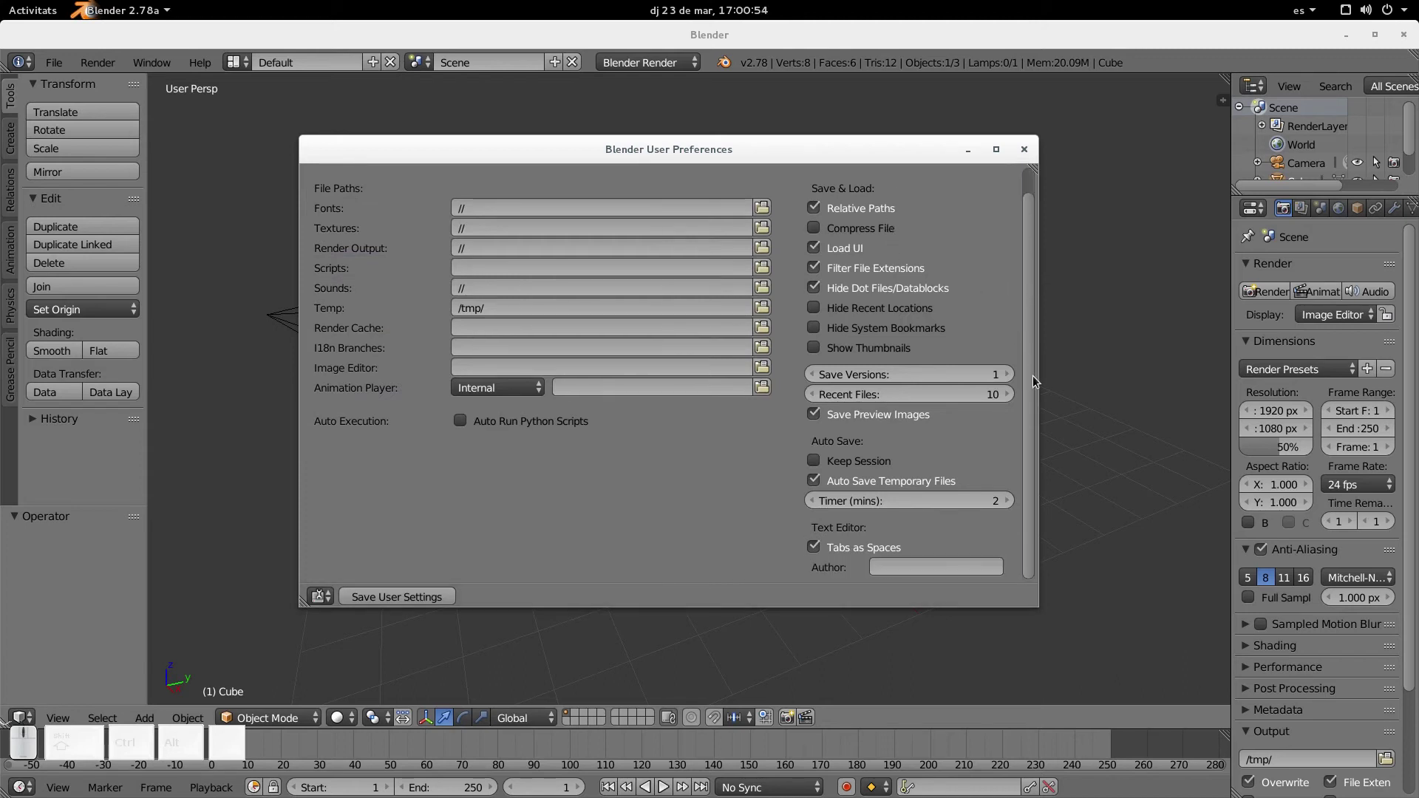
{"action": "left_click", "coordinate": [1009, 375]}
{"action": "left_click", "coordinate": [1010, 374]}
{"action": "left_click", "coordinate": [1009, 375]}
{"action": "left_click", "coordinate": [1009, 374]}
{"action": "left_click", "coordinate": [1008, 375]}
{"action": "left_click", "coordinate": [1009, 376]}
{"action": "left_click", "coordinate": [1008, 376]}
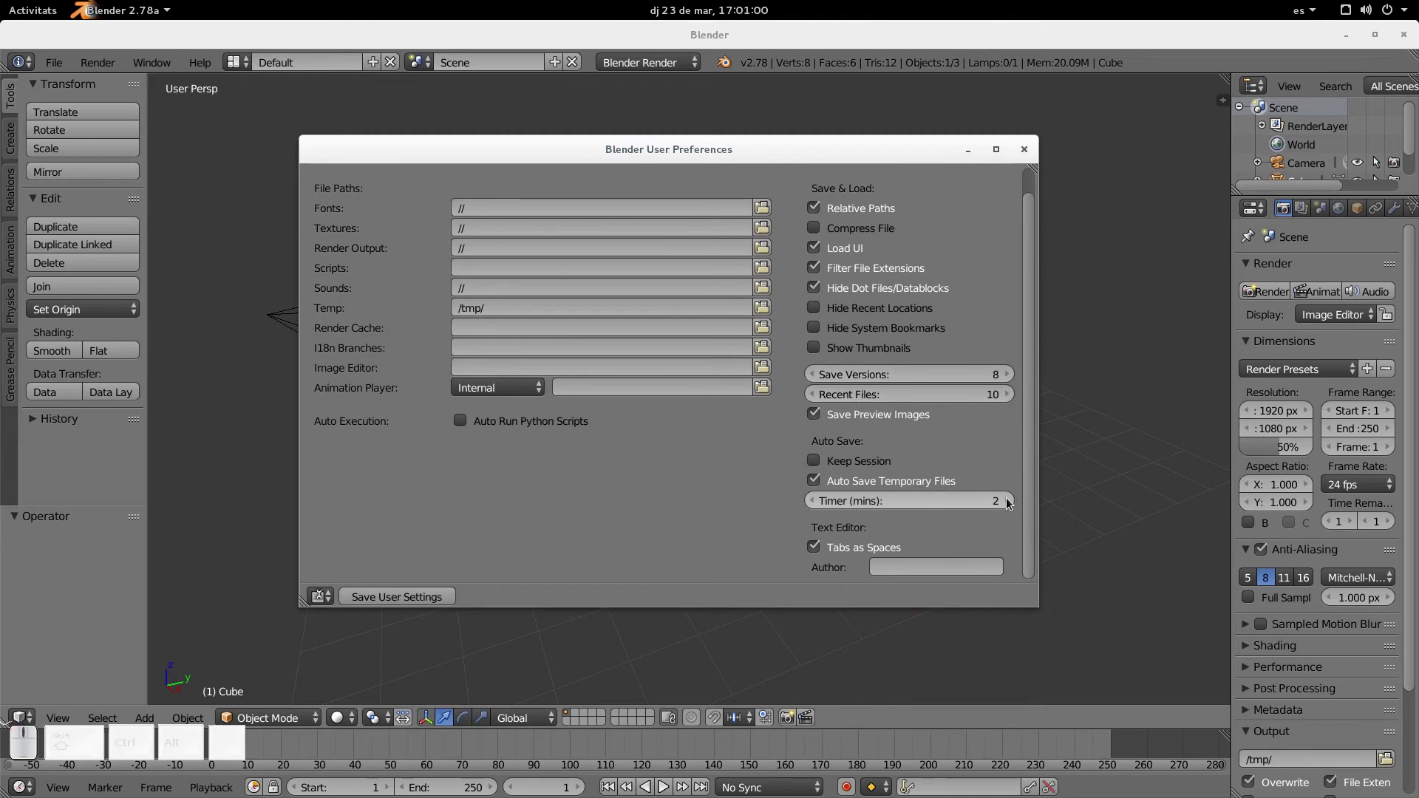
- Raise the auto-save timer and bring it back to 2 minutes
{"action": "left_click", "coordinate": [1006, 499]}
{"action": "left_click", "coordinate": [1006, 500]}
{"action": "left_click", "coordinate": [1005, 500]}
{"action": "left_click", "coordinate": [813, 499]}
{"action": "left_click", "coordinate": [812, 500]}
{"action": "left_click", "coordinate": [812, 500]}
- Lower Save Versions to 2 and close the user preferences
{"action": "left_click", "coordinate": [817, 375]}
{"action": "left_click", "coordinate": [817, 376]}
{"action": "left_click", "coordinate": [817, 376]}
{"action": "left_click", "coordinate": [817, 375]}
{"action": "left_click", "coordinate": [817, 375]}
{"action": "left_click", "coordinate": [818, 375]}
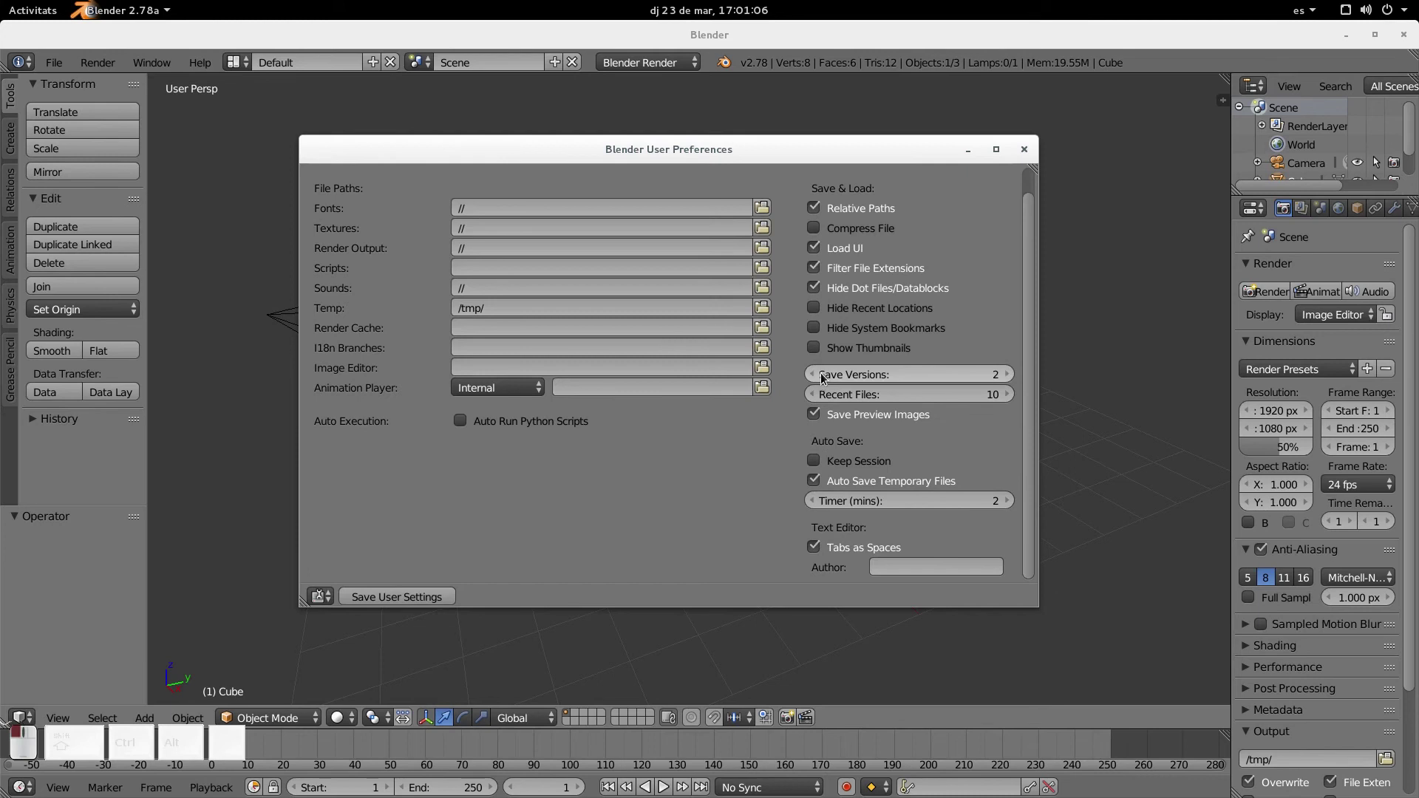
{"action": "left_click", "coordinate": [1023, 149]}
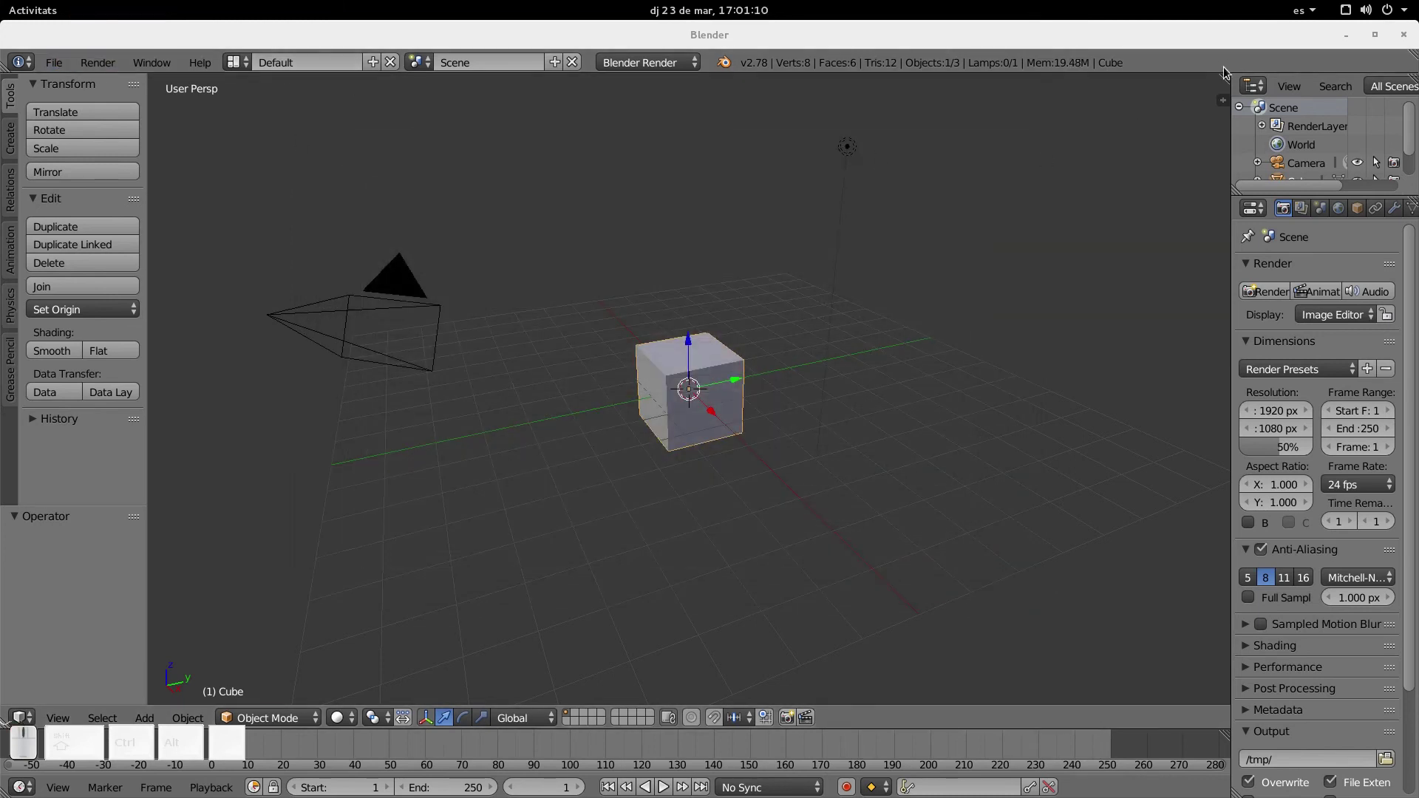
- Split the 3D view into two side-by-side areas and switch the new area to the Graph Editor
{"action": "left_click_drag", "start_coordinate": [1225, 80], "coordinate": [544, 665]}
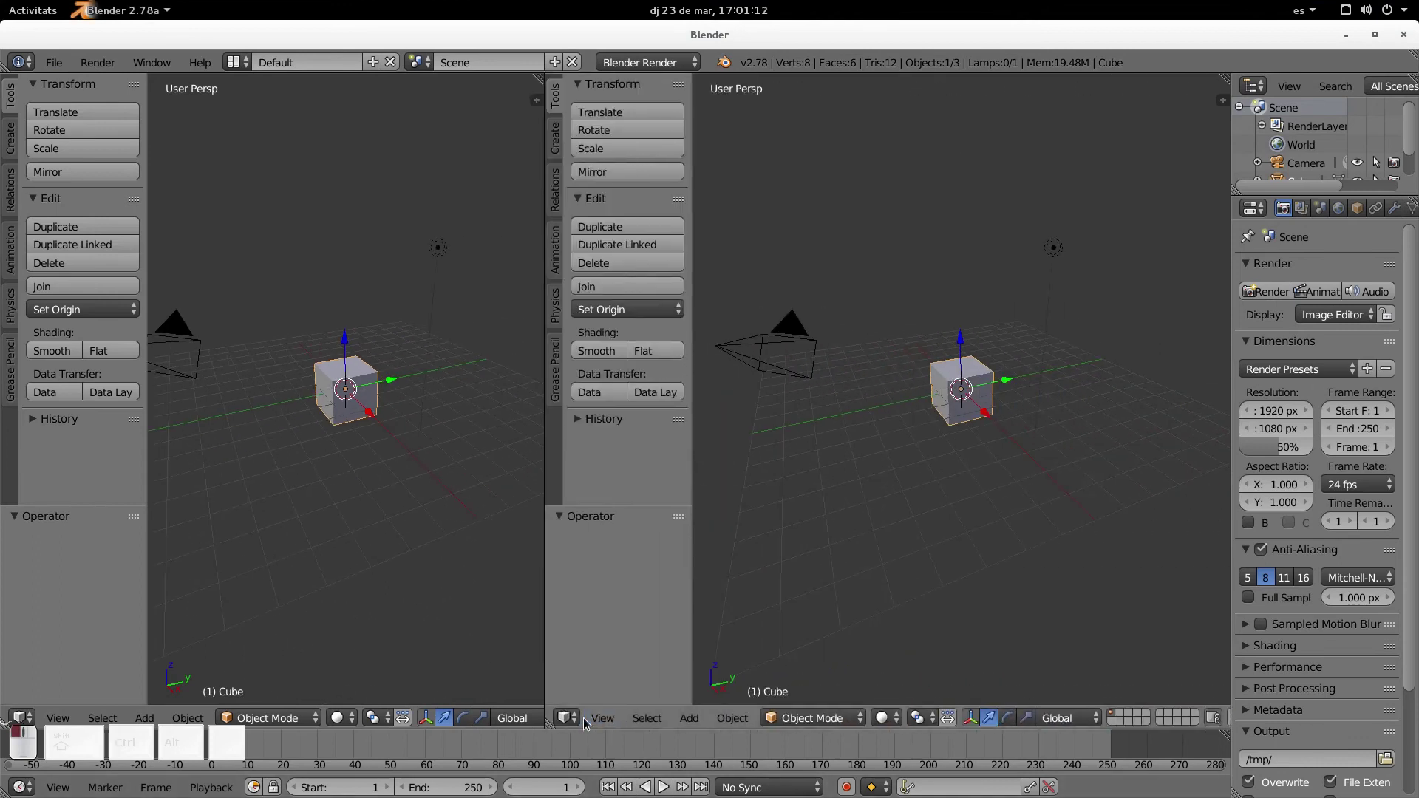
{"action": "left_click", "coordinate": [579, 718]}
{"action": "left_click", "coordinate": [643, 645]}
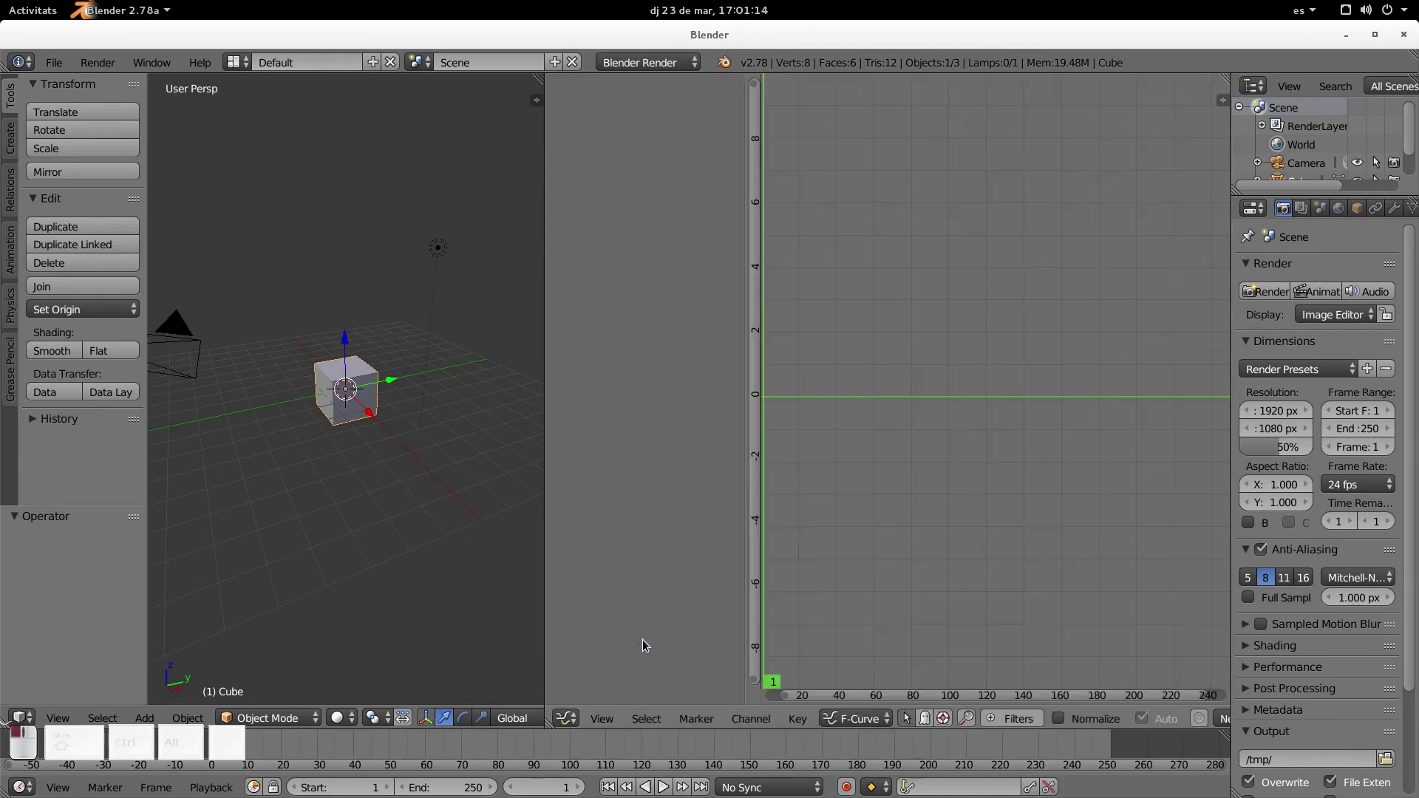
- Load the factory settings to restore the default layout and preferences
{"action": "left_click", "coordinate": [51, 65]}
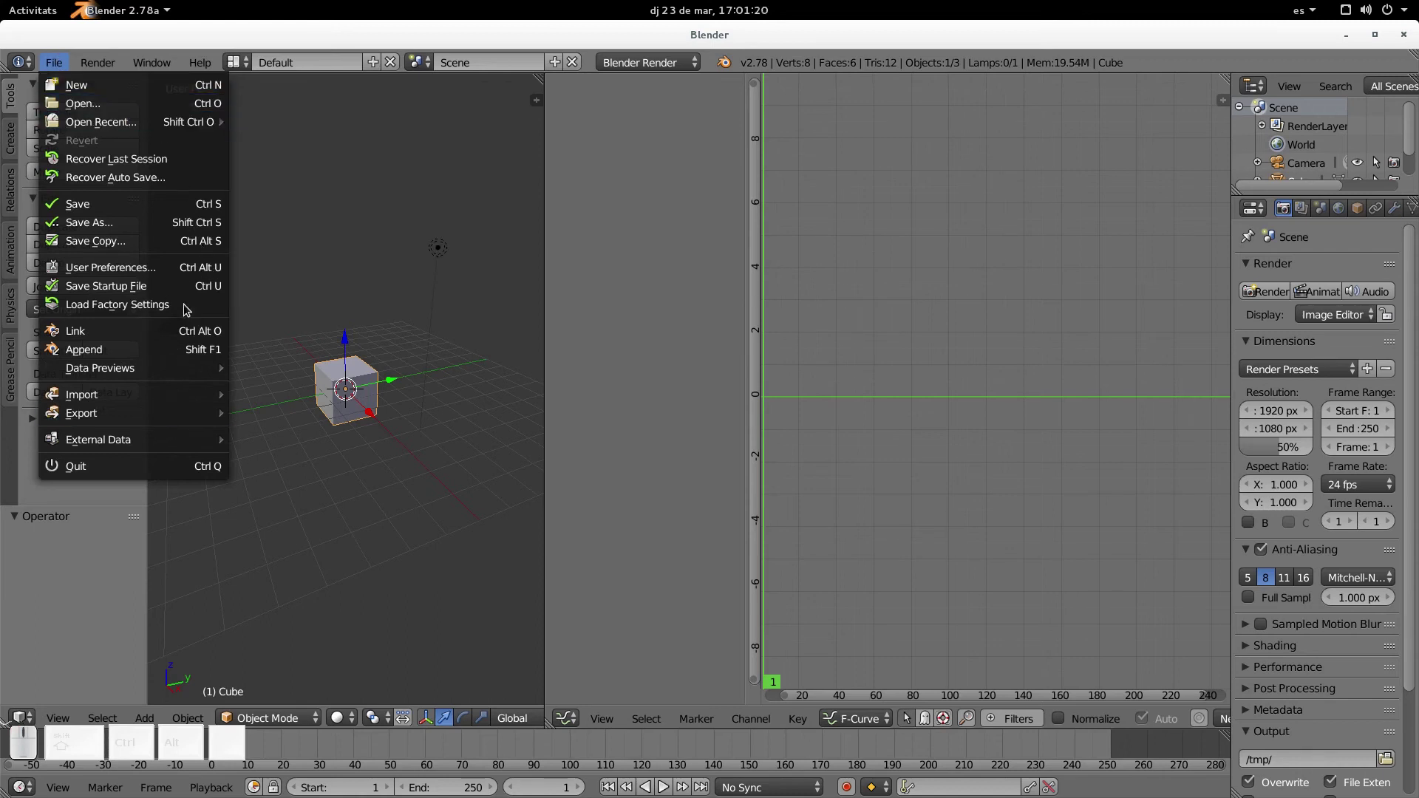
{"action": "left_click", "coordinate": [61, 67]}
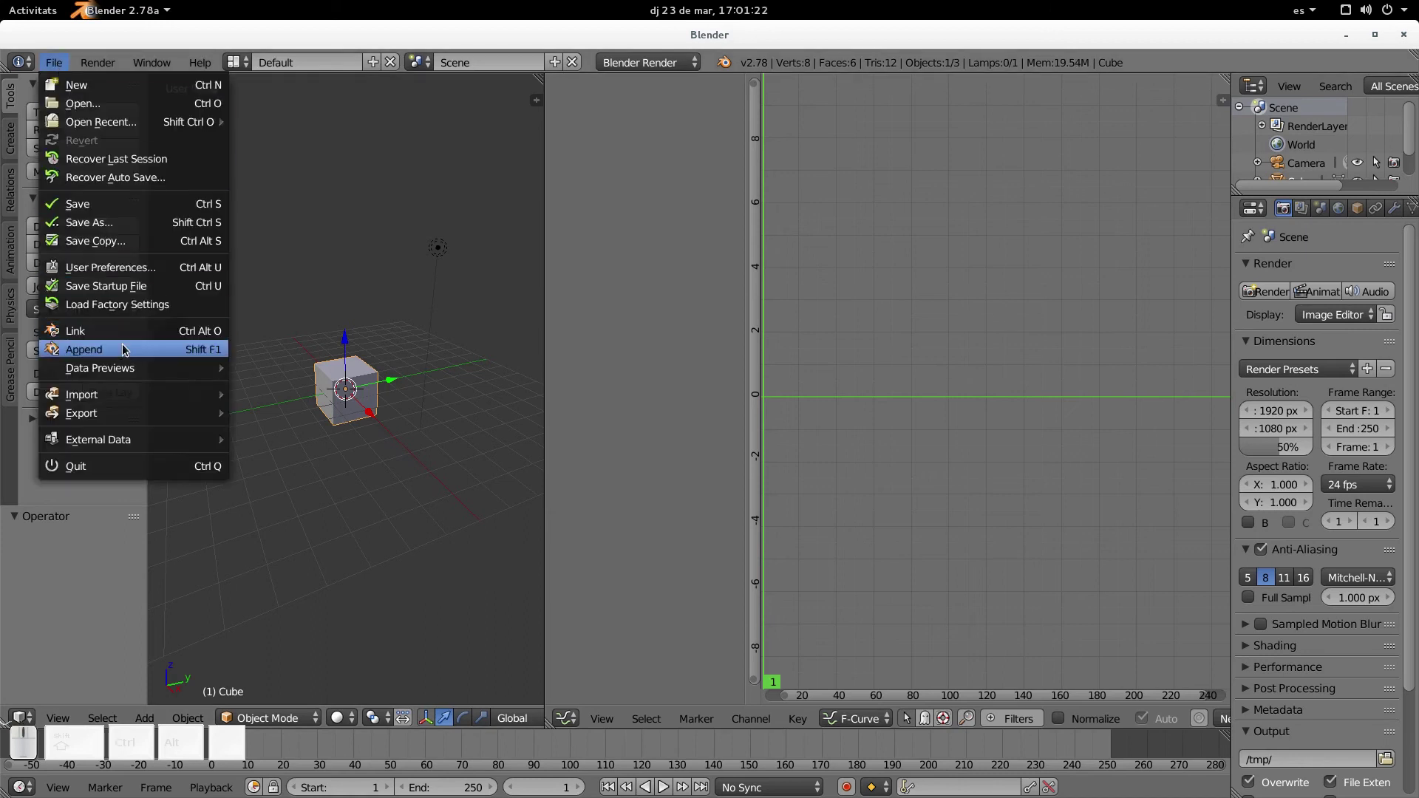
{"action": "left_click", "coordinate": [140, 304]}
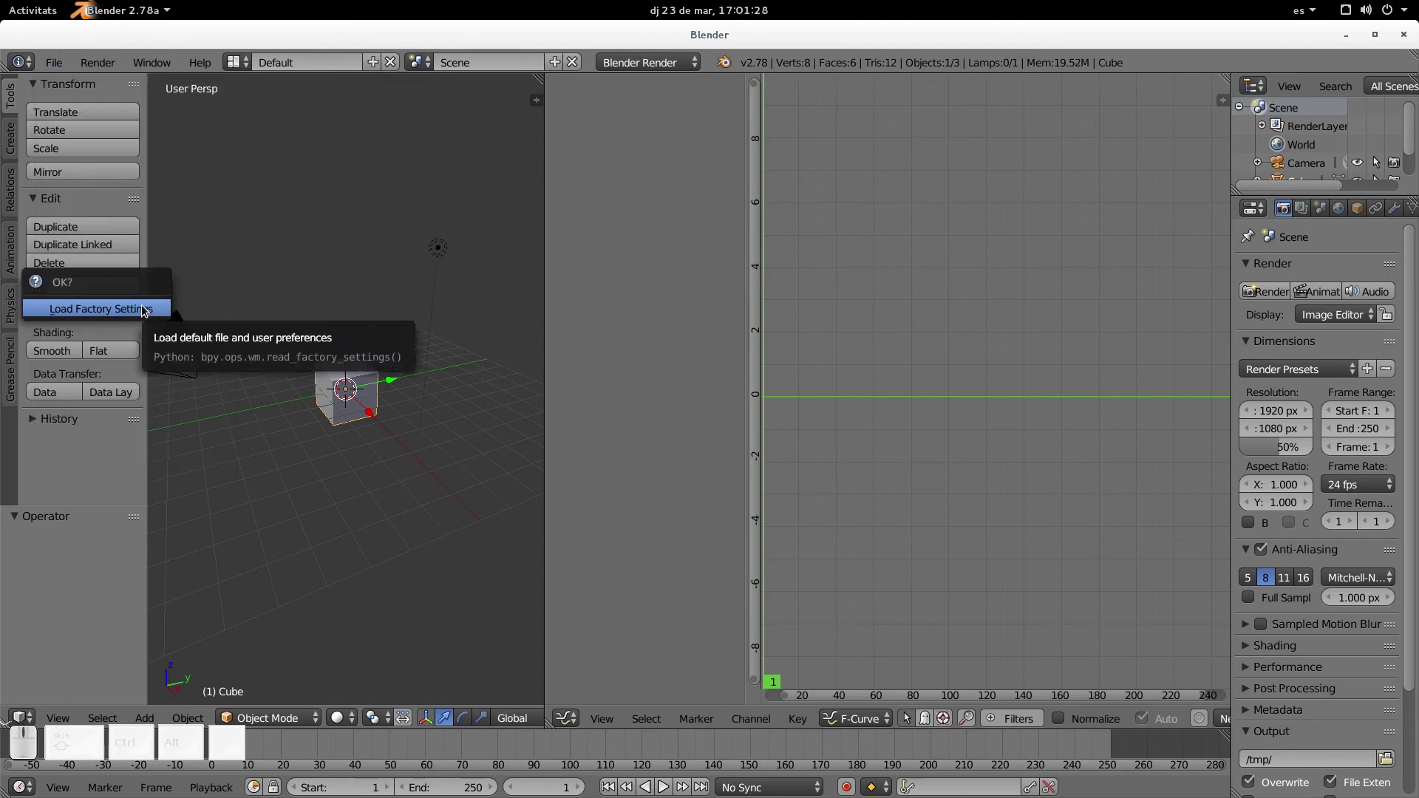
{"action": "left_click", "coordinate": [142, 307]}
- Delete the default cube, add a Monkey mesh in its place and view it from the front
{"action": "middle_click_drag", "start_coordinate": [669, 419], "coordinate": [675, 441]}
{"action": "key", "text": "x"}
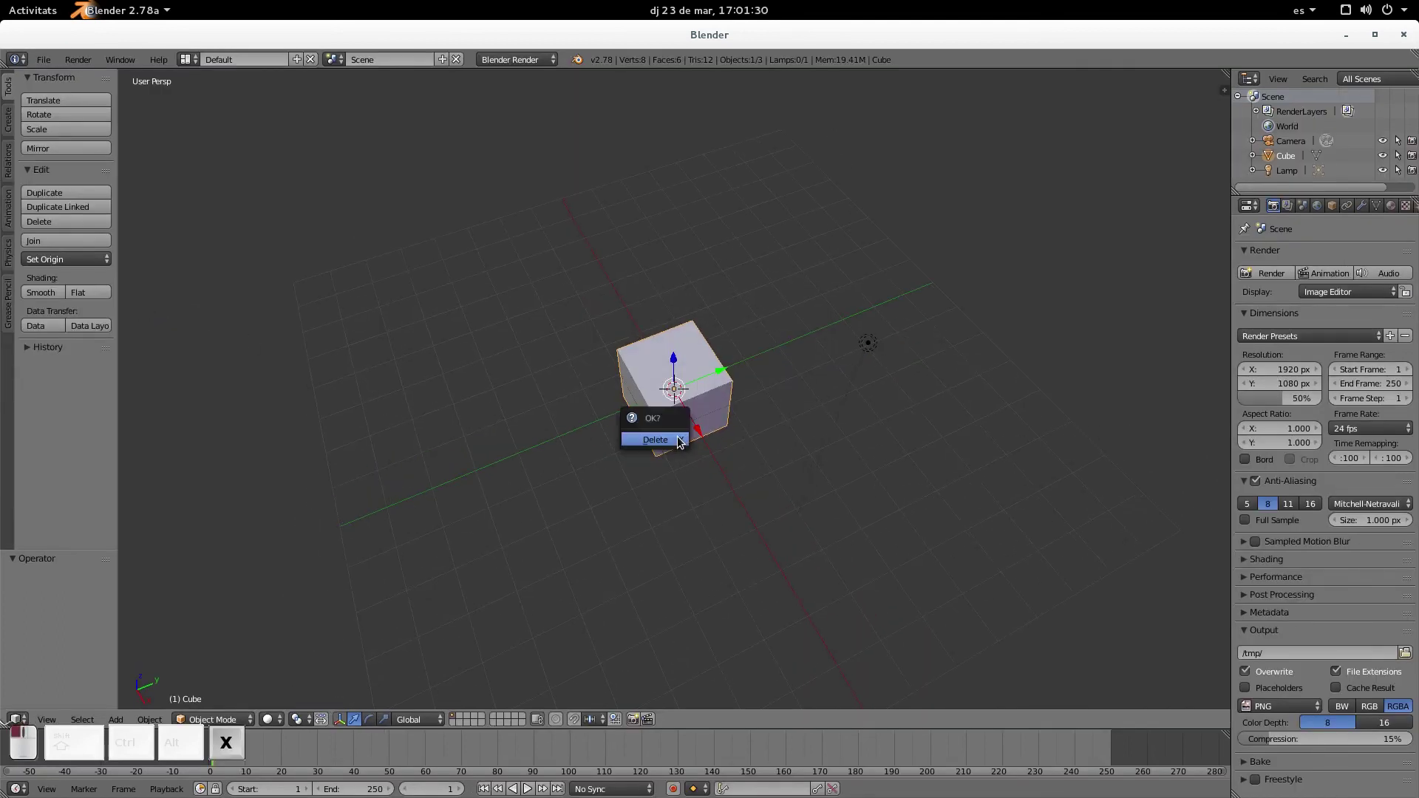
{"action": "left_click", "coordinate": [673, 441]}
{"action": "key", "text": "shift+a"}
{"action": "mouse_move", "coordinate": [678, 441]}
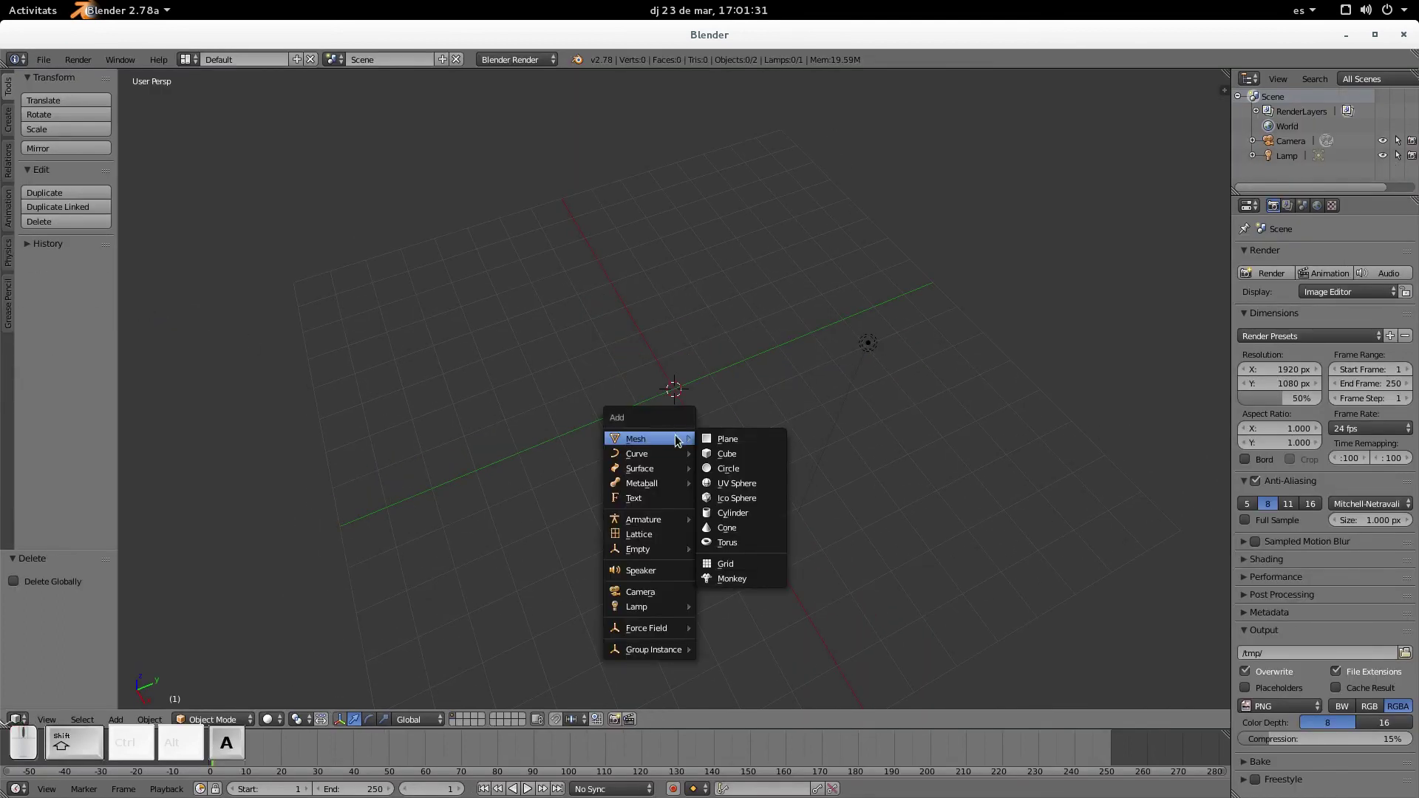
{"action": "left_click", "coordinate": [751, 576]}
{"action": "middle_click_drag", "start_coordinate": [717, 539], "coordinate": [768, 284]}
{"action": "scroll", "coordinate": [768, 284], "scroll_direction": "up", "scroll_amount": 7}
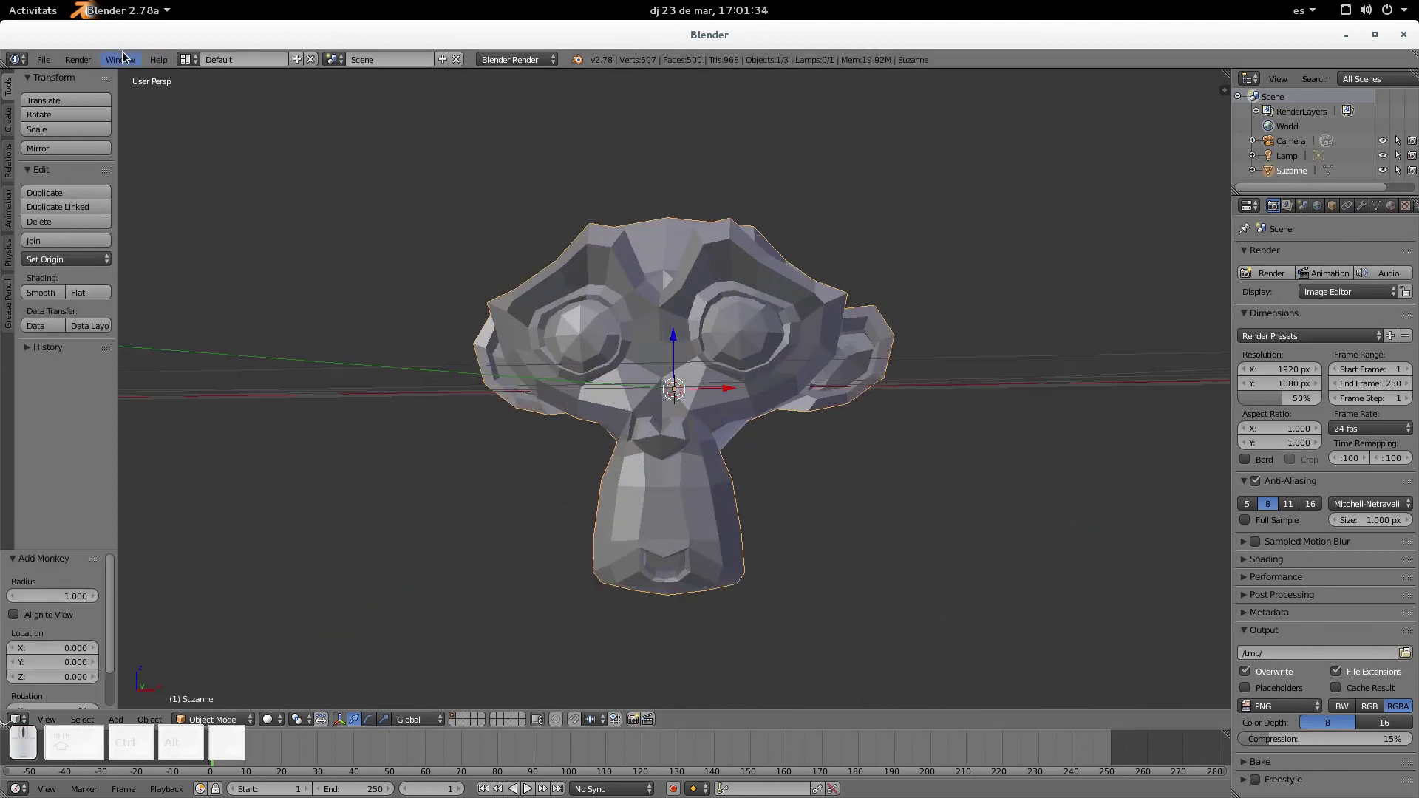
- Load the factory settings again to discard the monkey scene, and inspect the default cube
{"action": "left_click", "coordinate": [54, 61]}
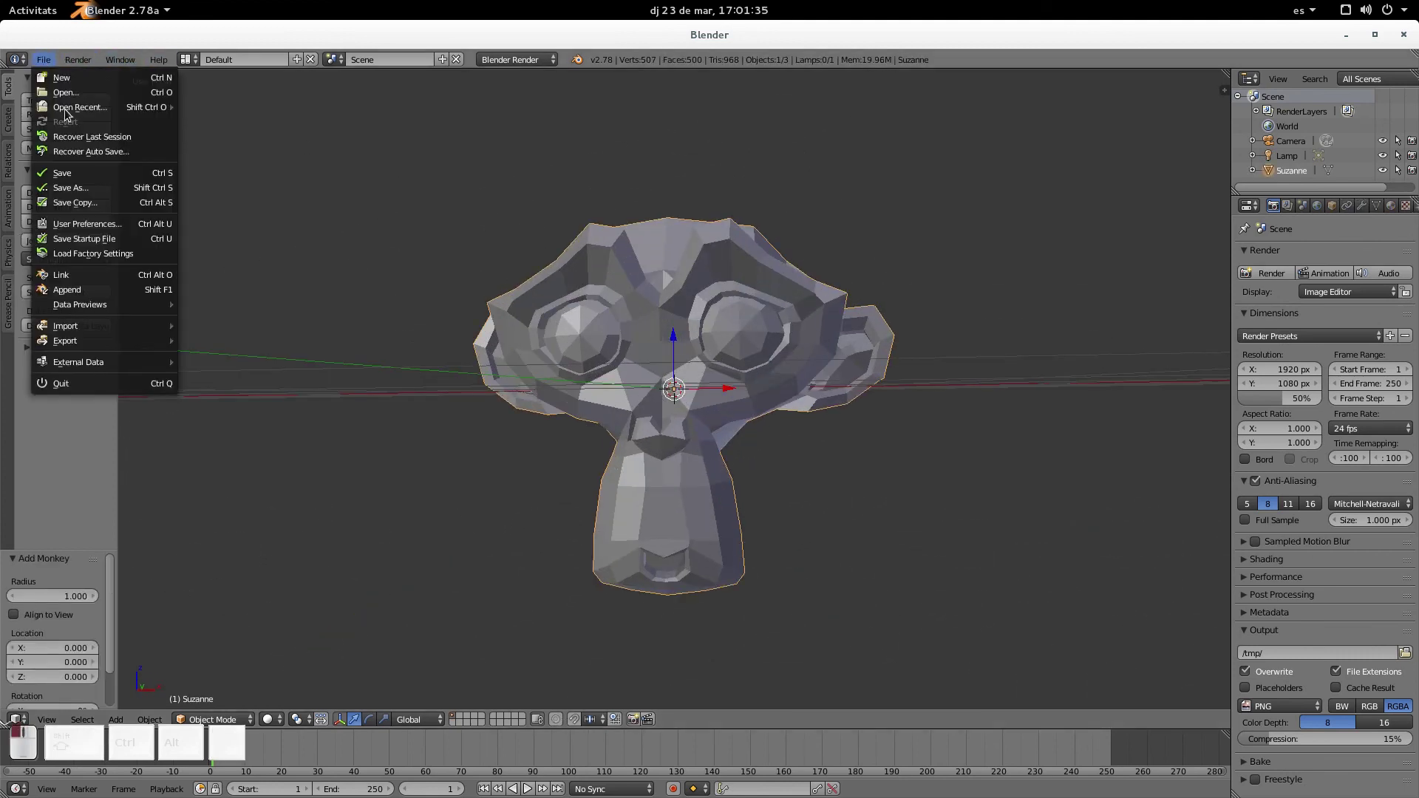
{"action": "left_click", "coordinate": [130, 254]}
{"action": "left_click", "coordinate": [129, 250]}
{"action": "middle_click_drag", "start_coordinate": [711, 343], "coordinate": [670, 339]}
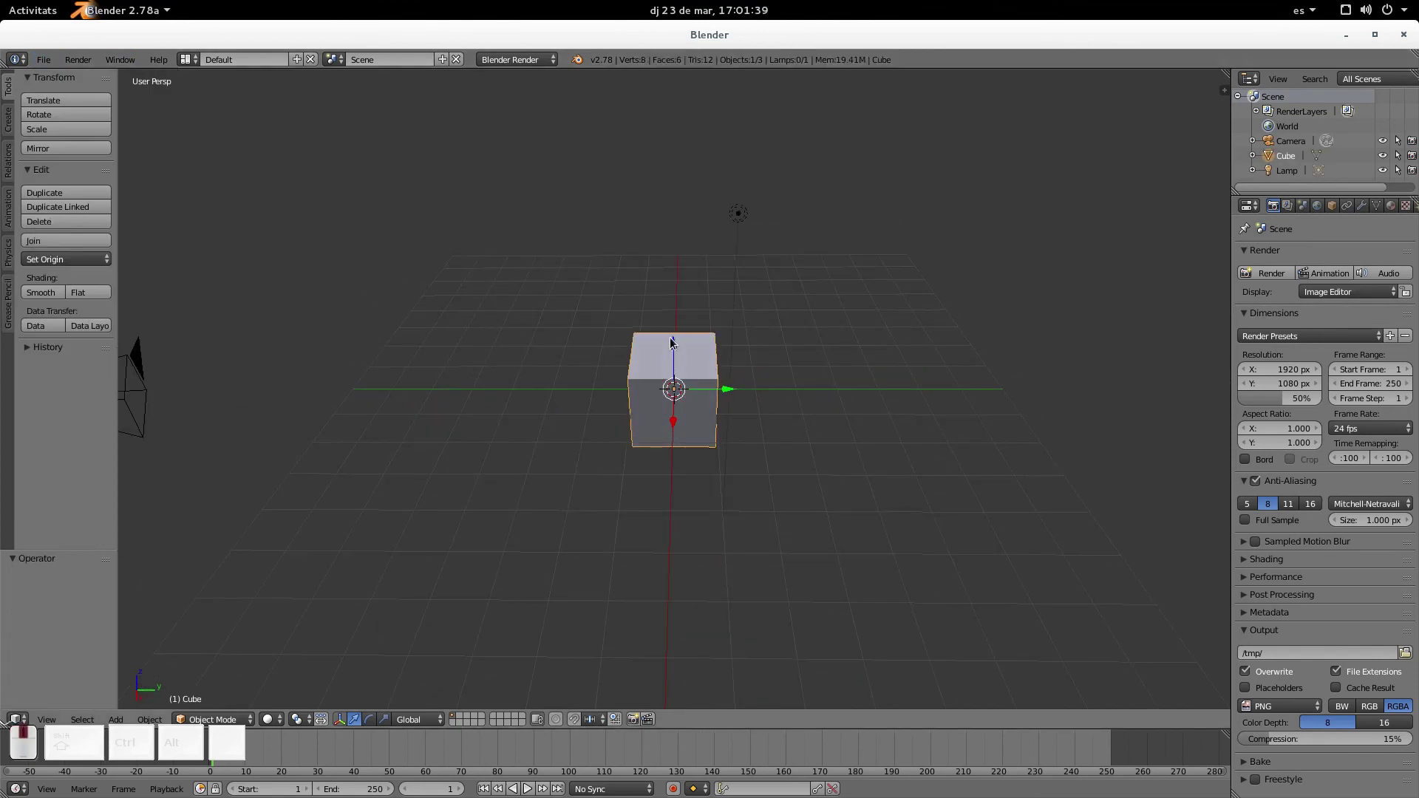
- Reopen the user preferences, examine the Editing settings and close the window
{"action": "left_click", "coordinate": [50, 61]}
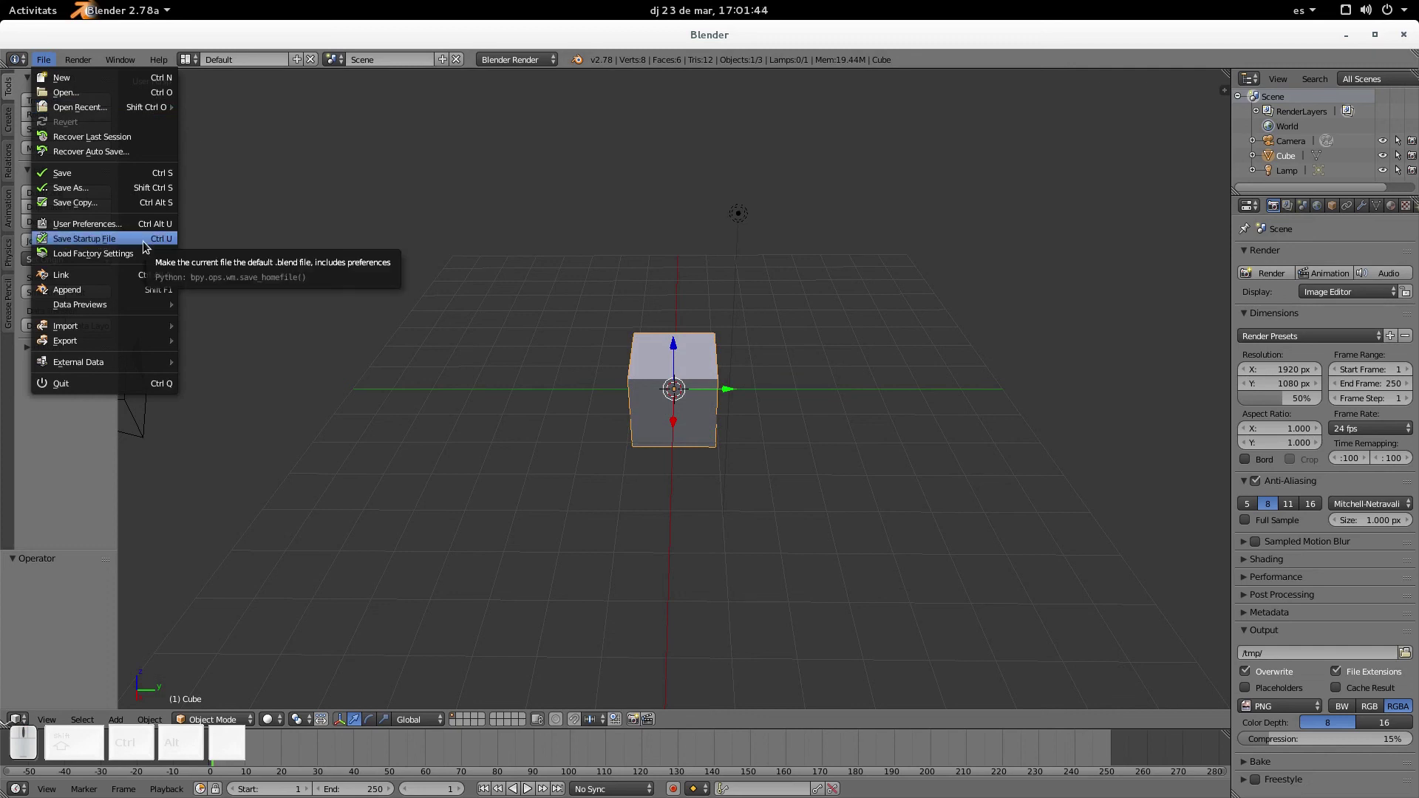
{"action": "left_click", "coordinate": [116, 225]}
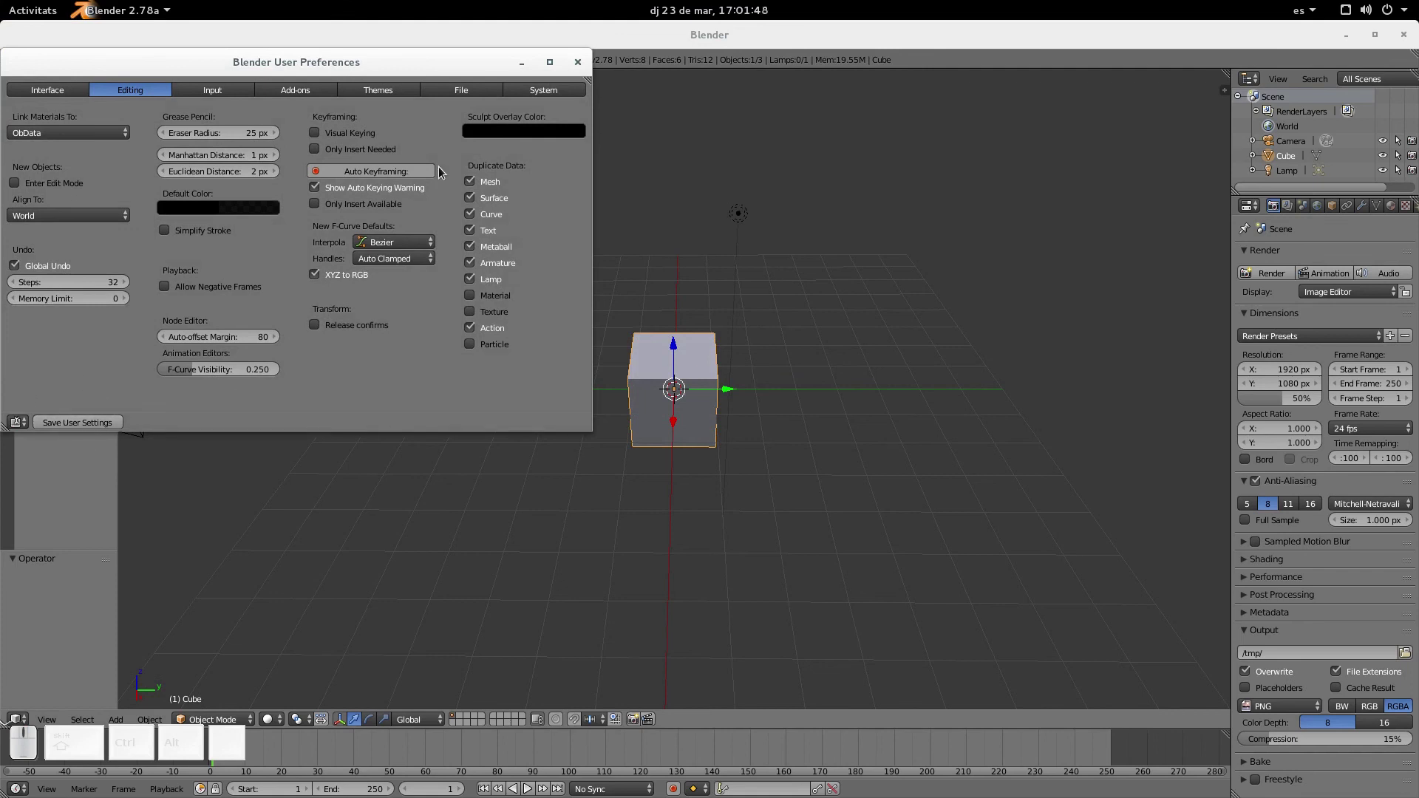
{"action": "left_click", "coordinate": [579, 61]}
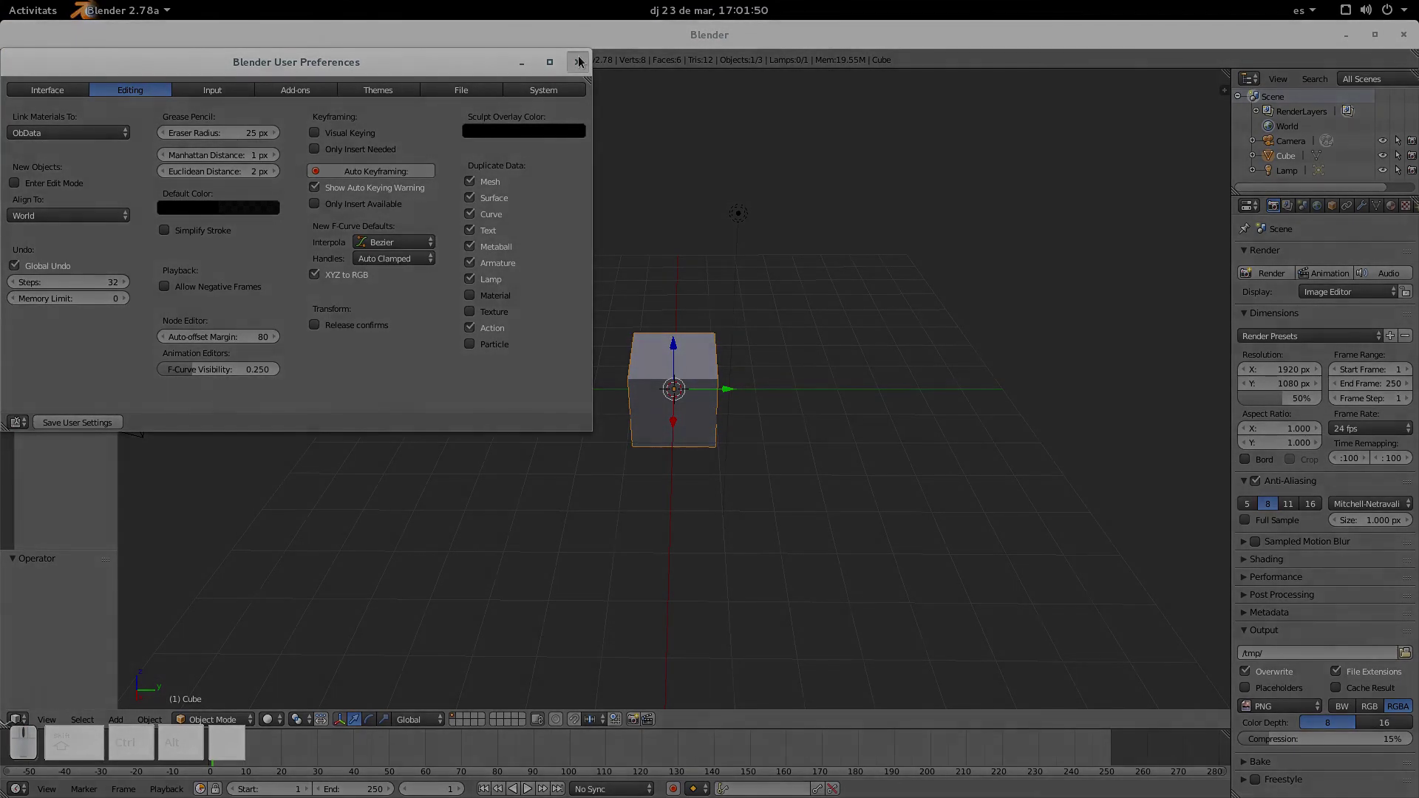